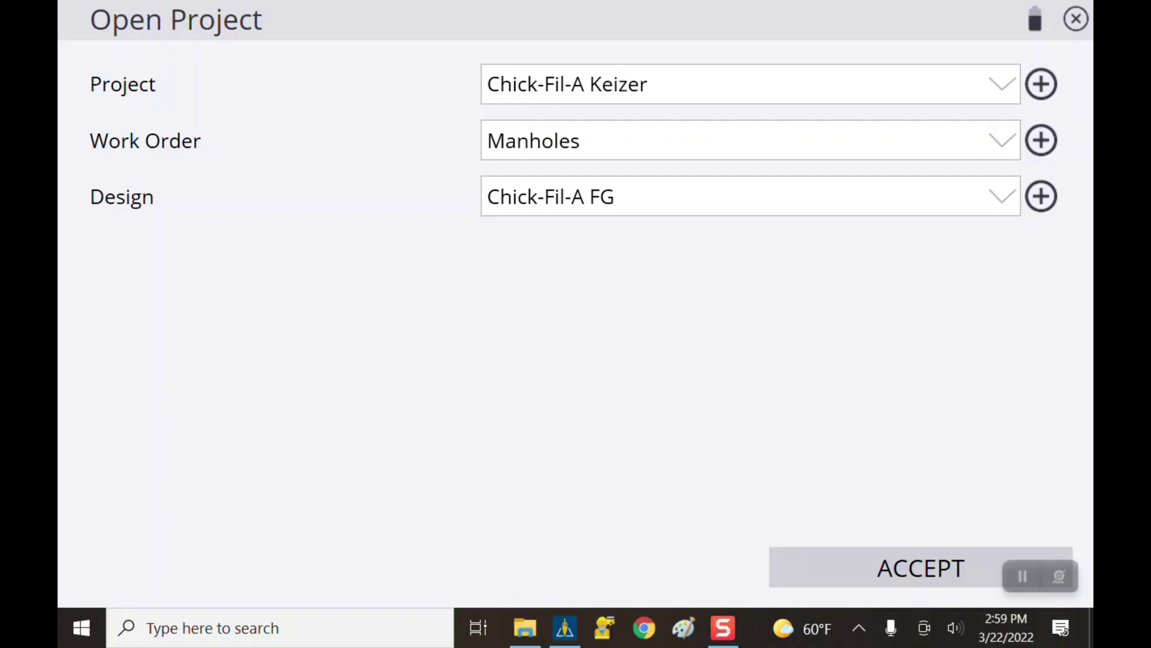
- Open project Chick-Fil-A Keizer with work order Site Caibration 1-19-2022 and design Chick-Fil-A FG
left_click(1002, 84)
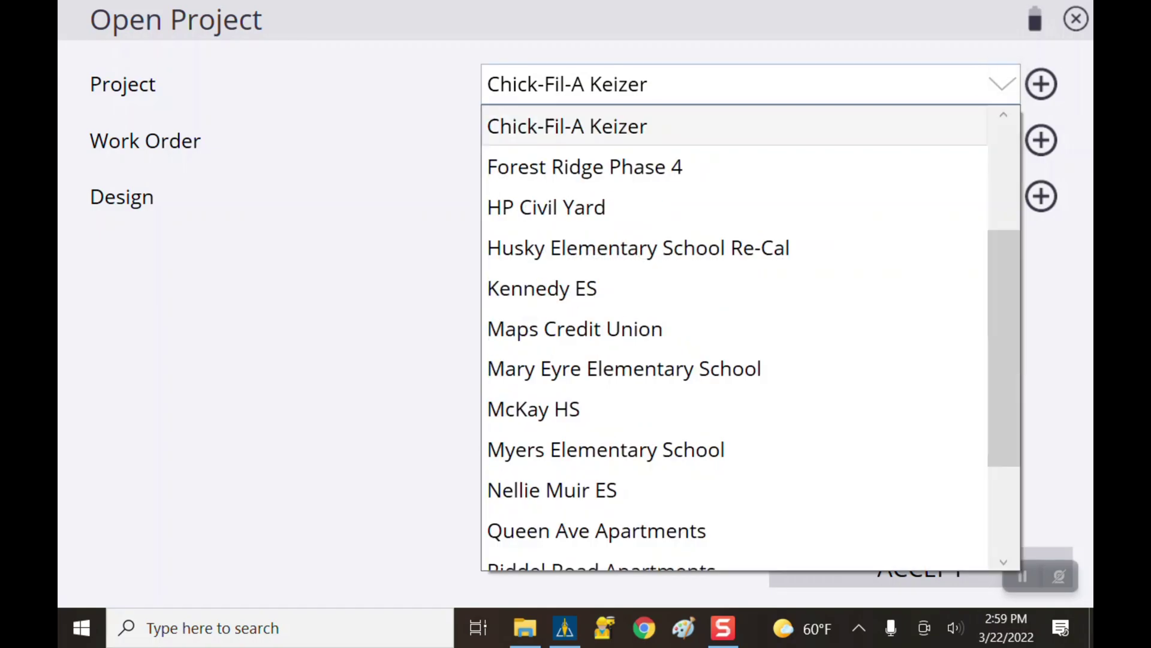
scroll(735, 336, "up", 2)
left_click(566, 246)
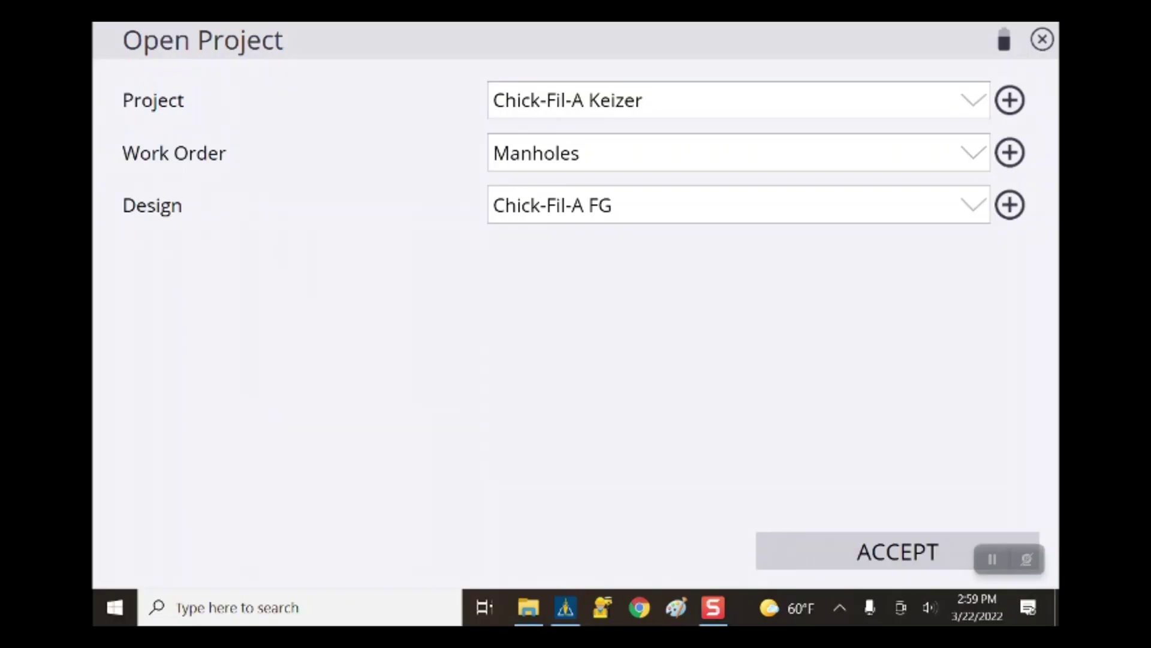
left_click(973, 152)
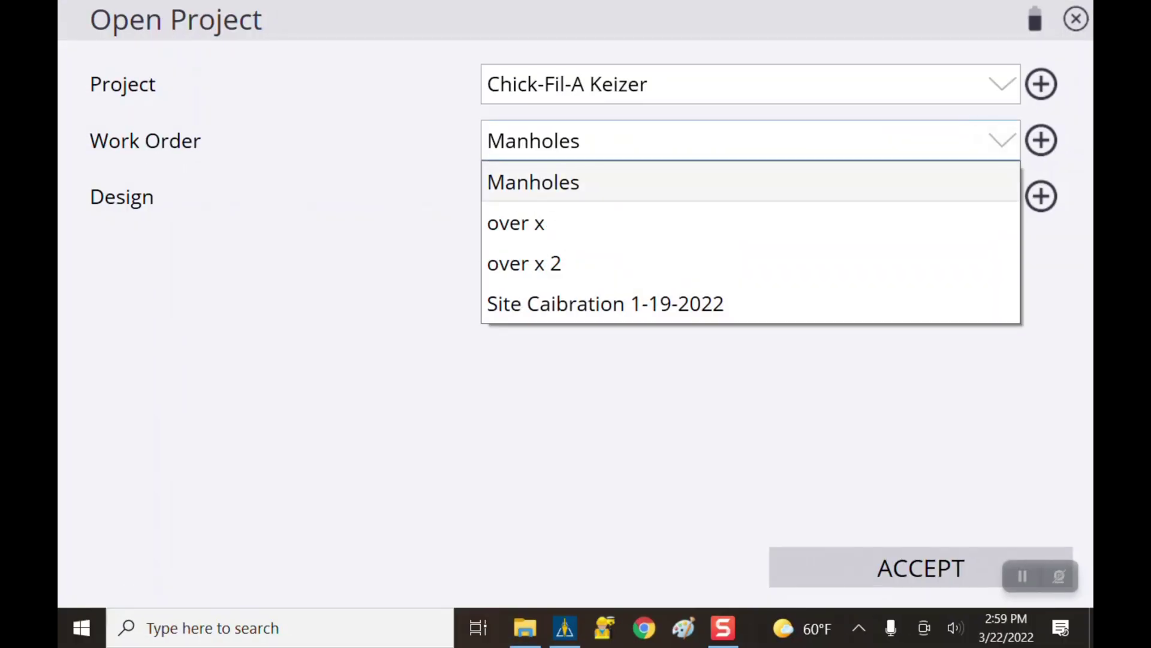
left_click(605, 304)
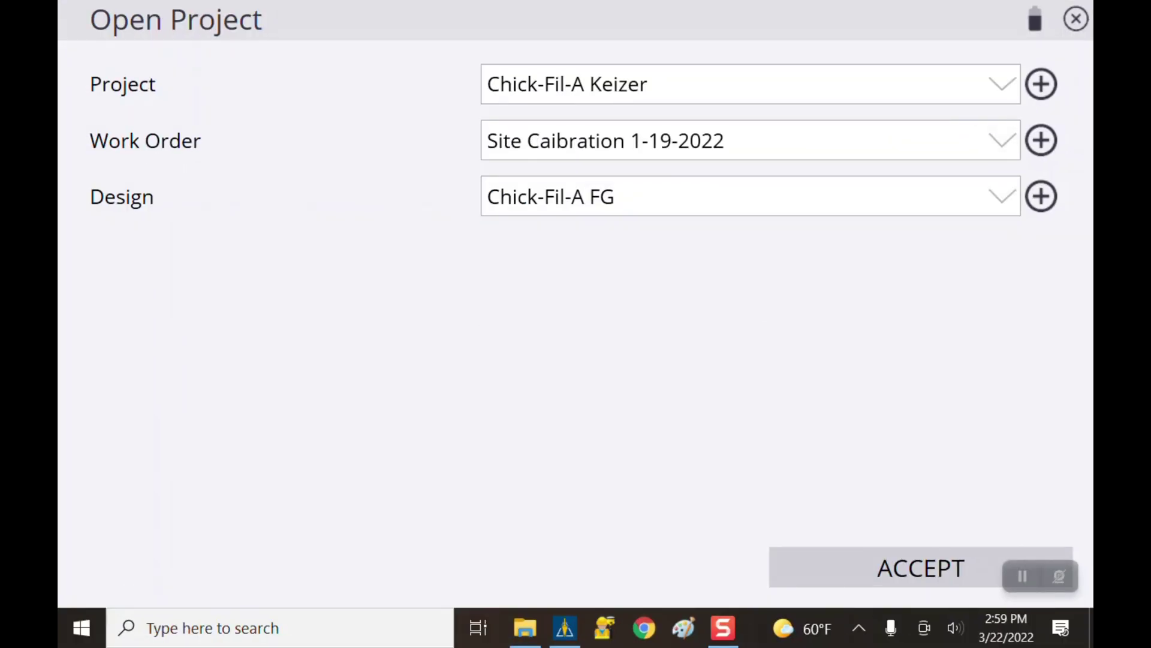
left_click(995, 195)
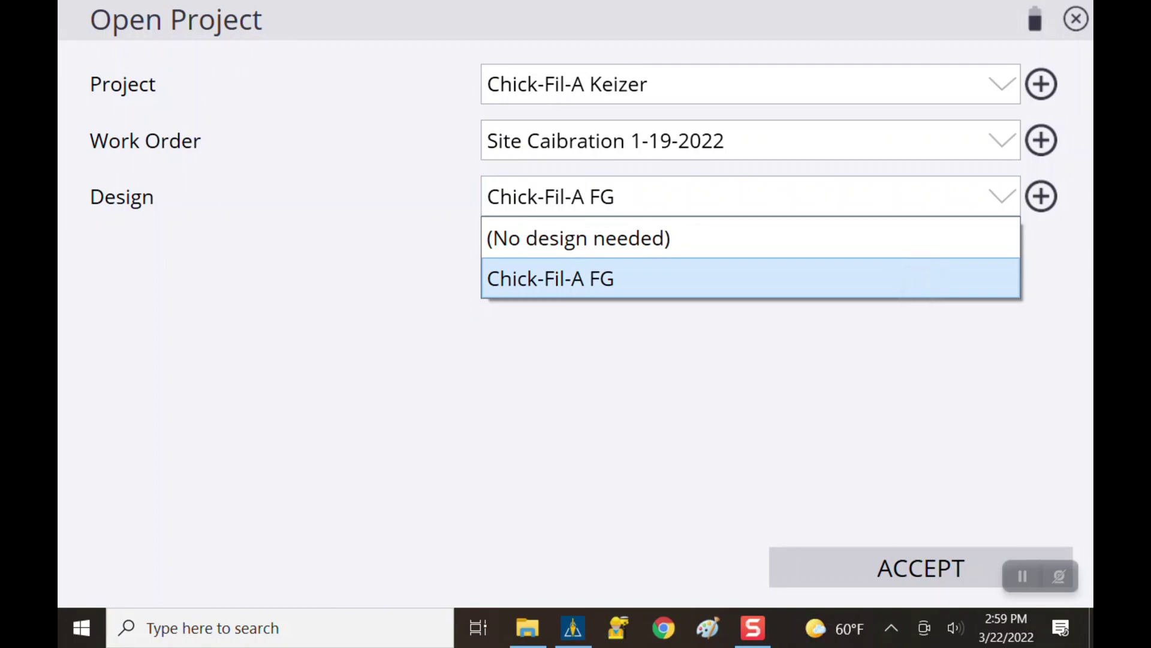
left_click(789, 281)
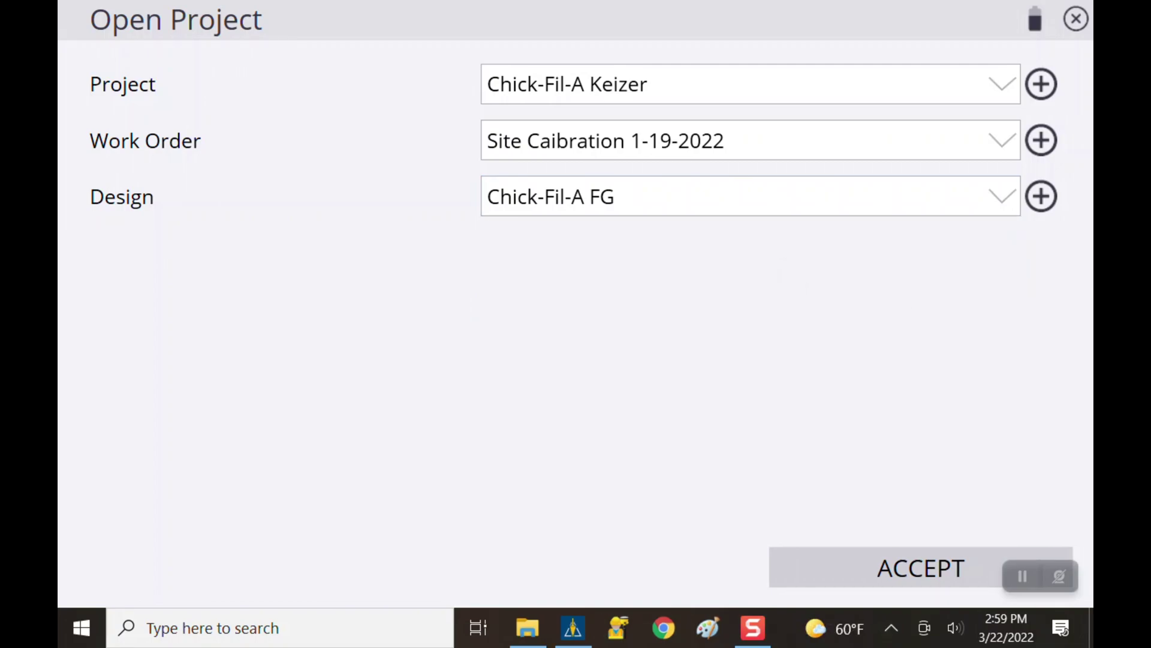
left_click(921, 568)
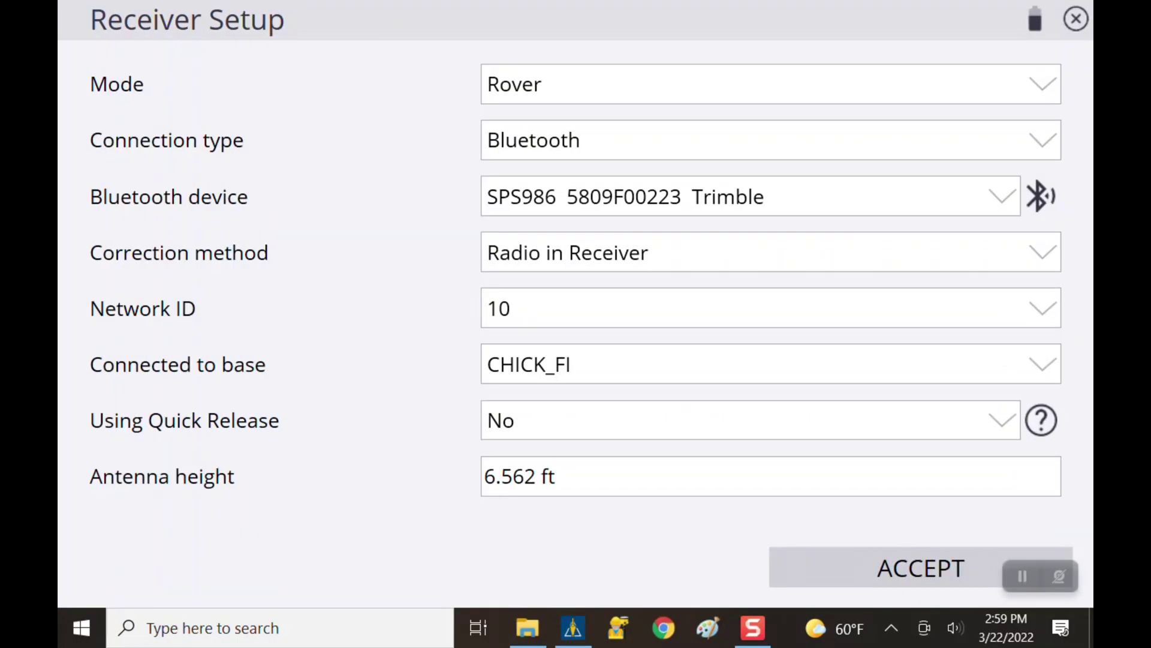
- Change the receiver mode from rover to Base and return to the top of the form
left_click(1041, 88)
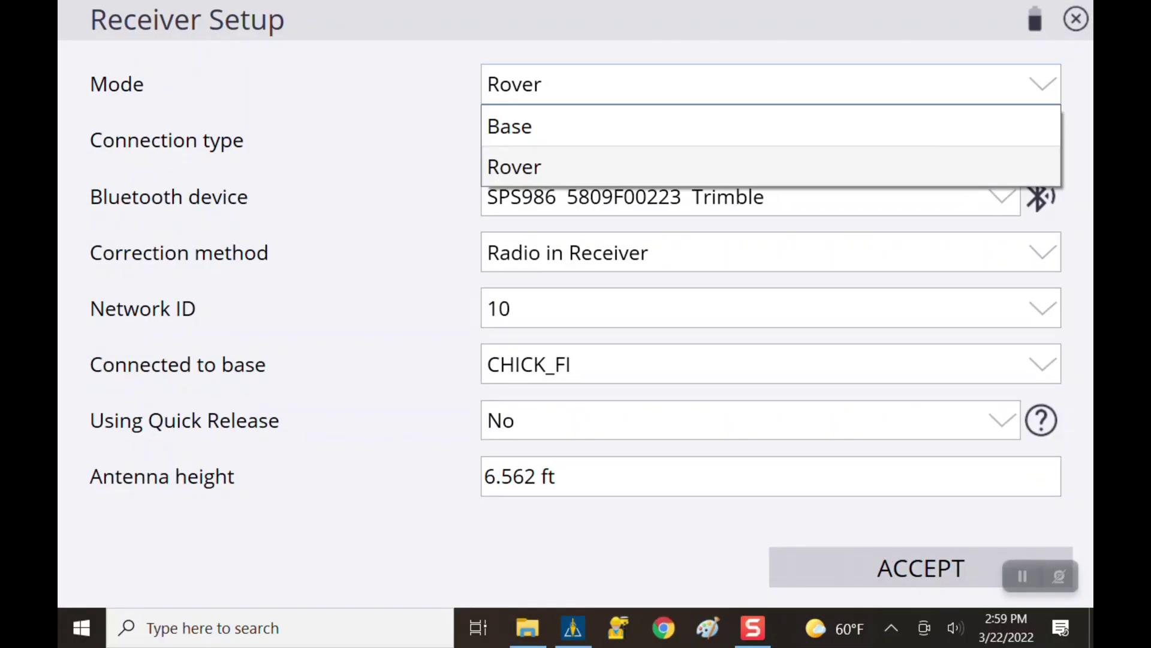
left_click(514, 140)
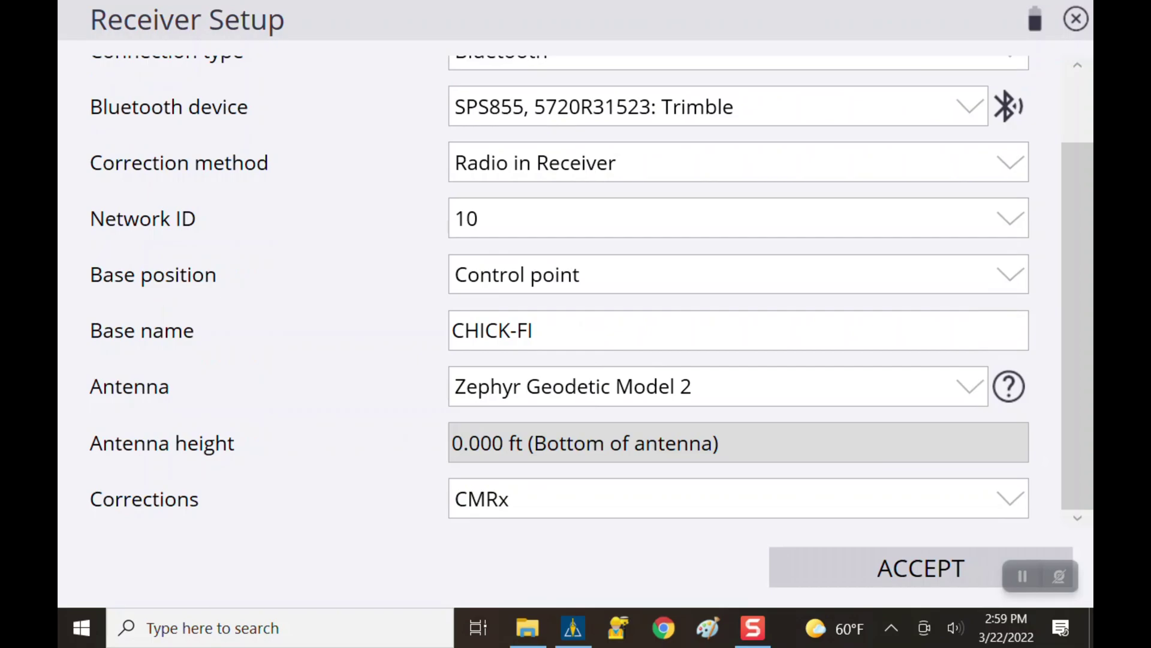
left_click_drag(1078, 223, 1088, 107)
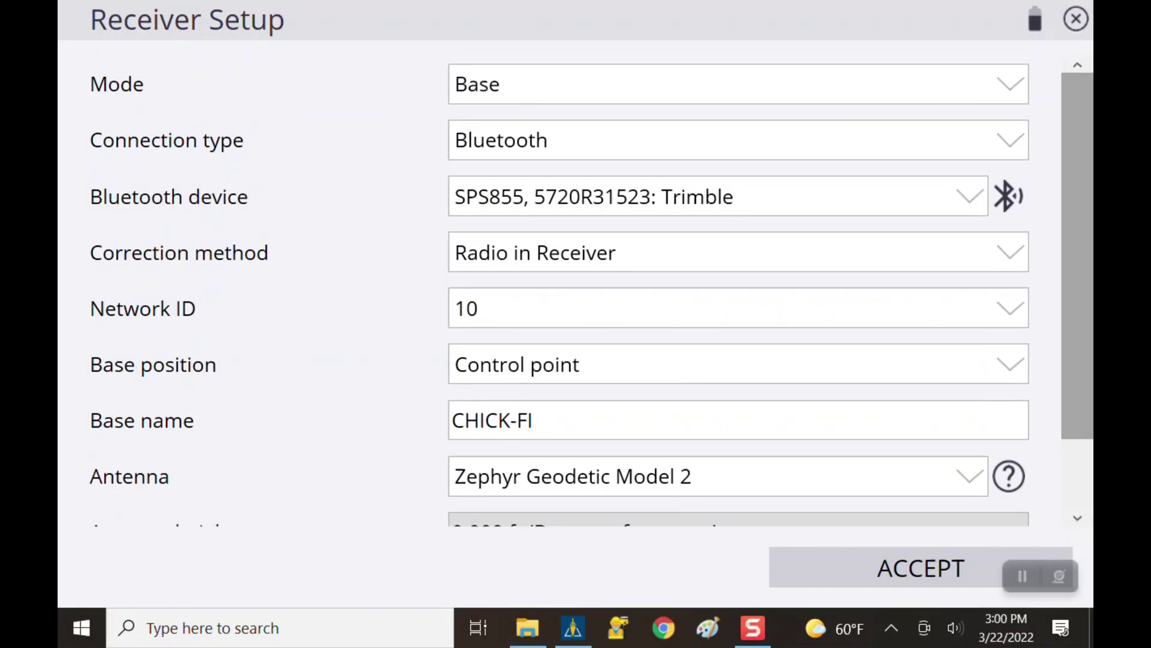
left_click(738, 141)
- Try a cable connection on COM17, then revert to Bluetooth after it fails
left_click(497, 222)
left_click(768, 196)
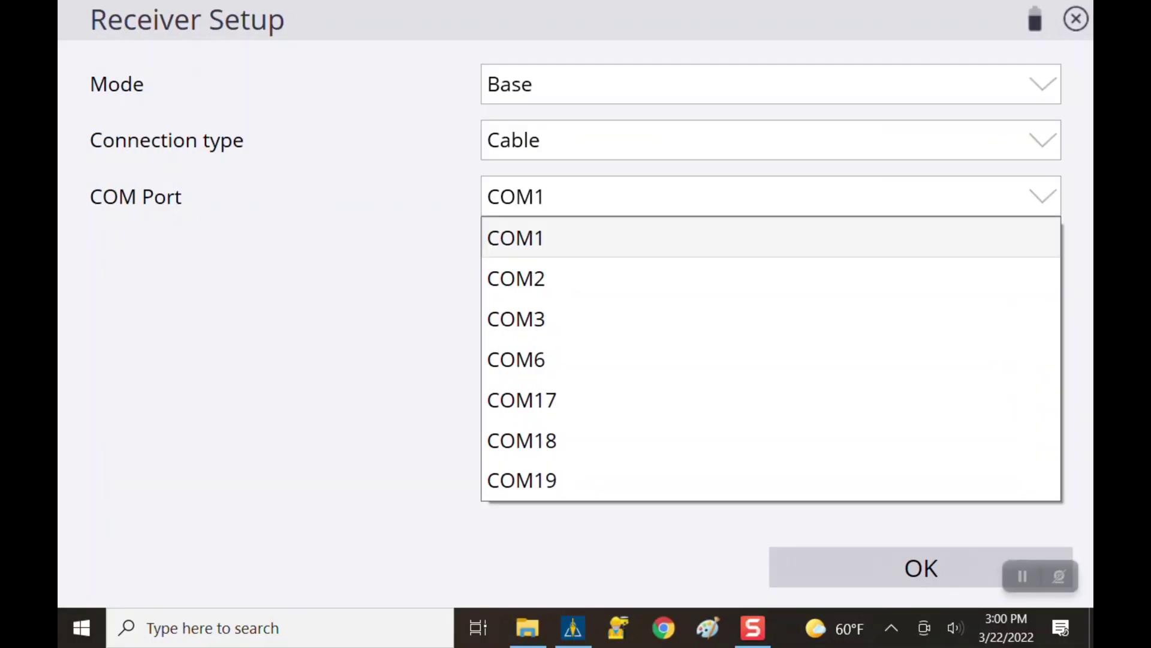
left_click(526, 394)
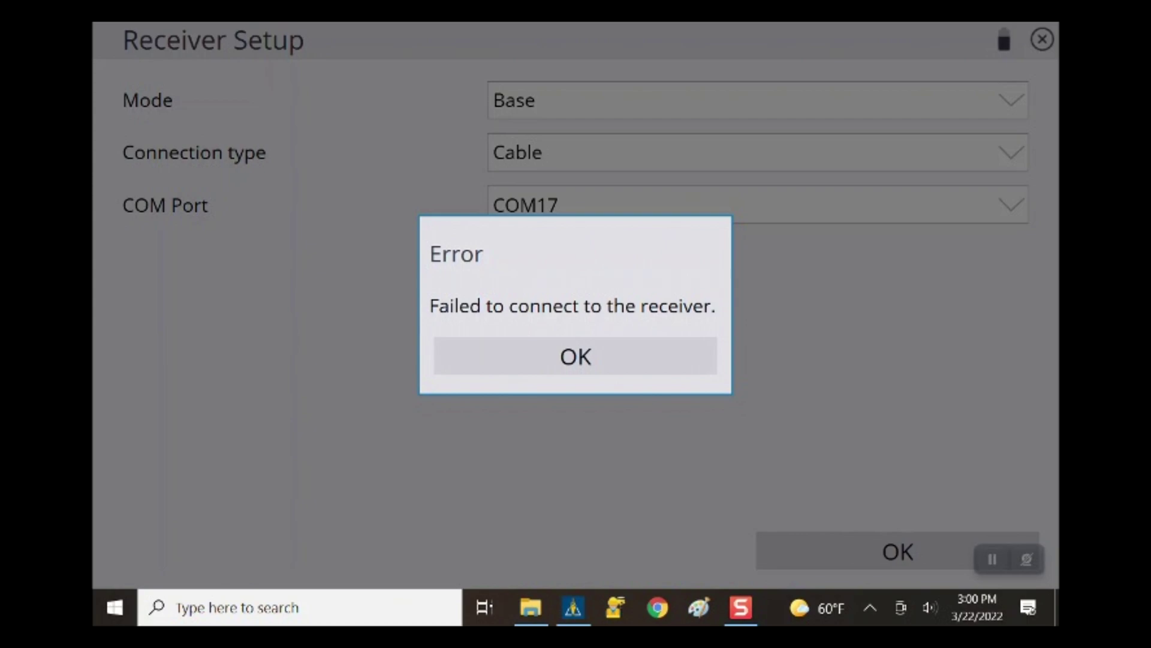
key("Return")
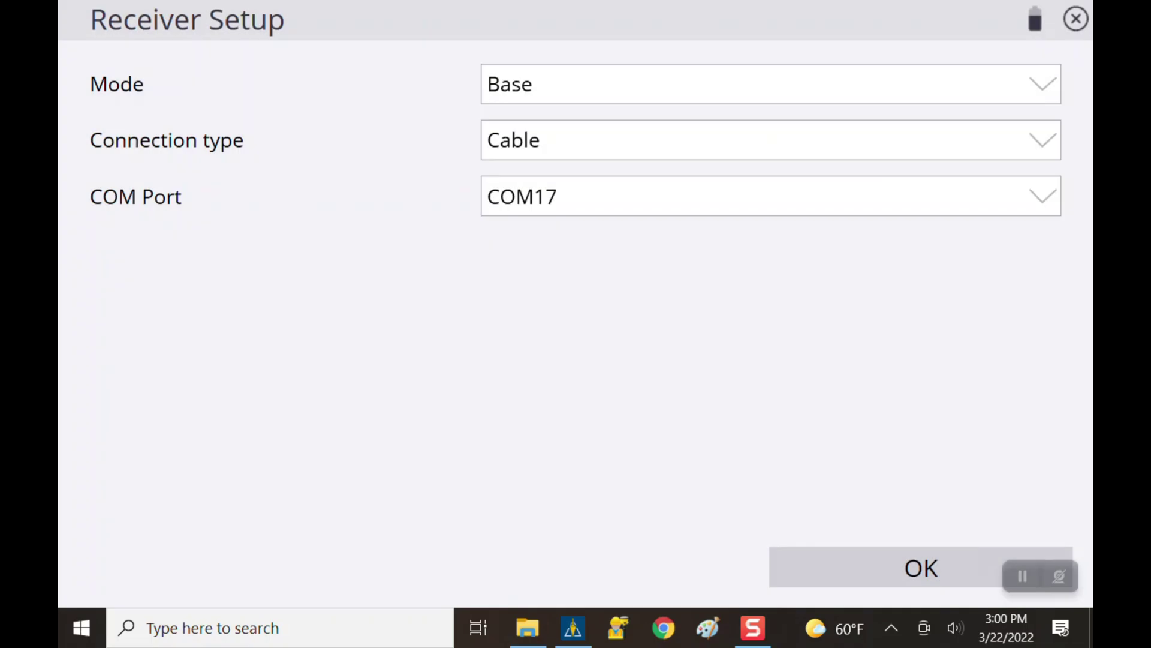
left_click(771, 140)
left_click(540, 180)
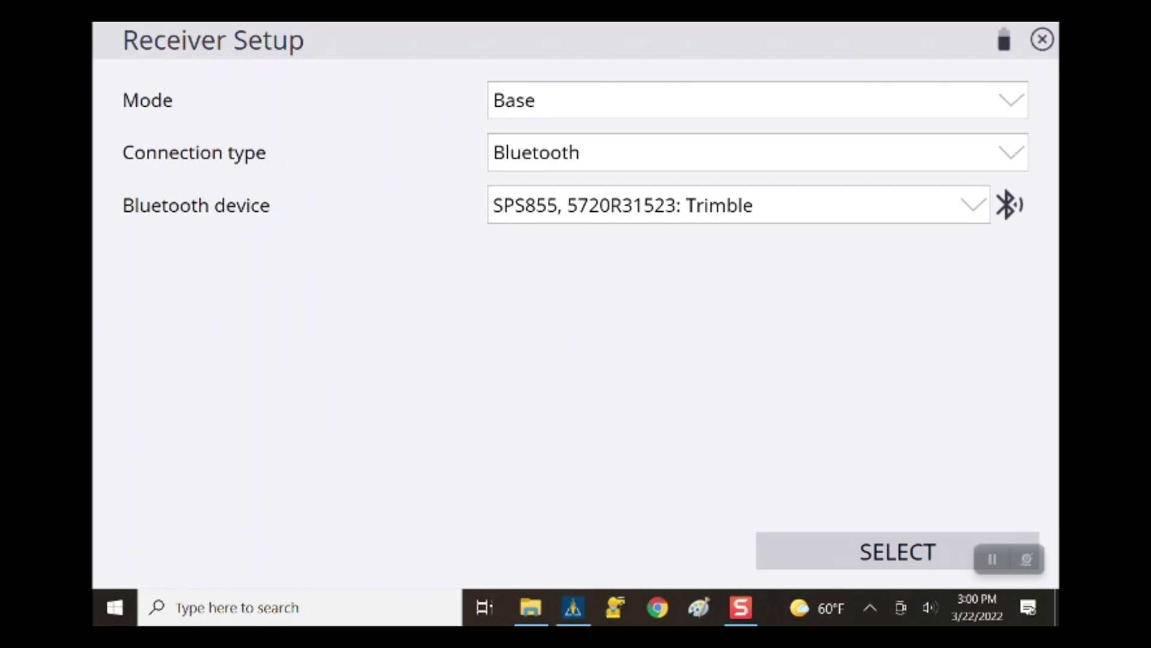
- Scan for Bluetooth devices and connect the base to SPS855, 5720R31523: Trimble
left_click(1010, 204)
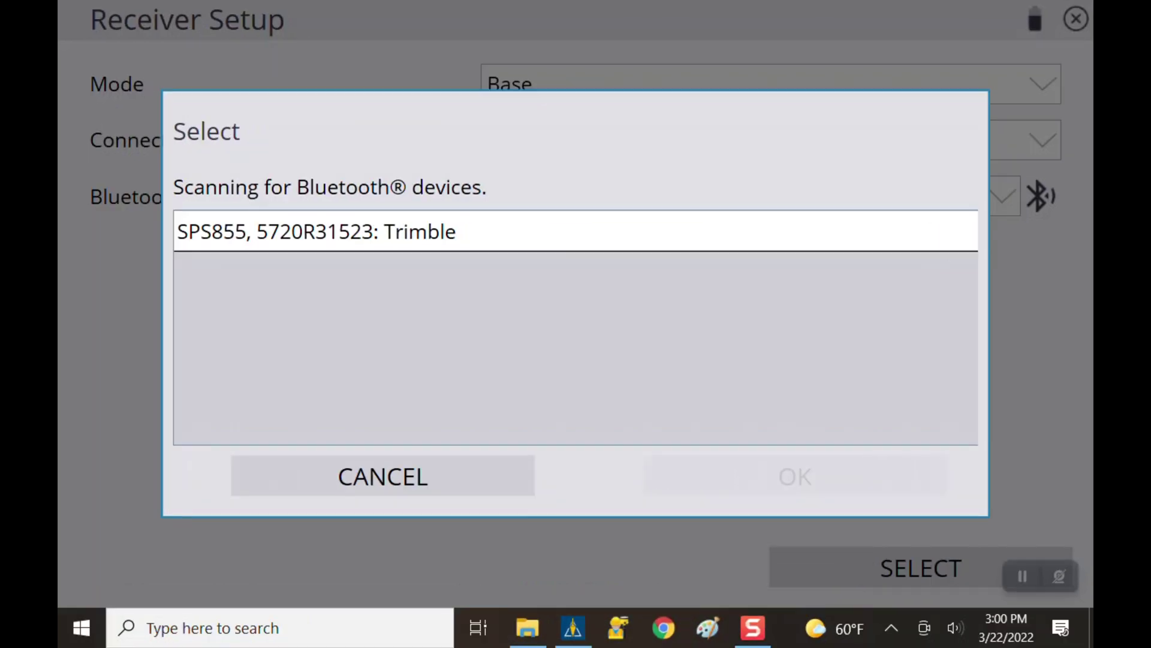
left_click(420, 232)
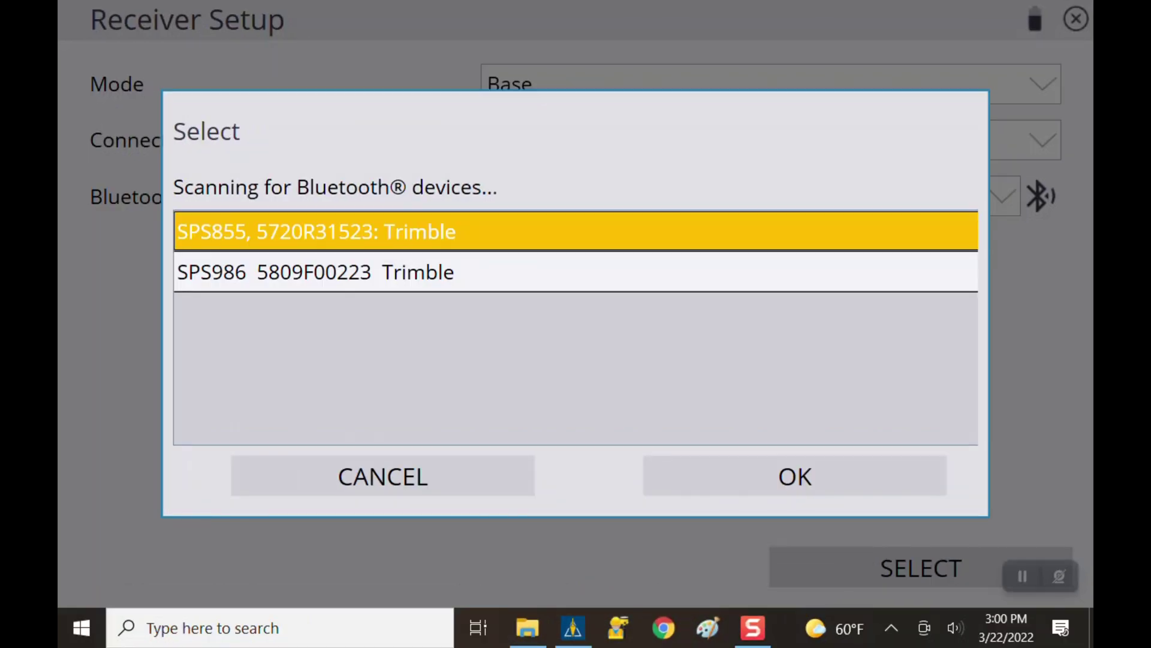
left_click(795, 477)
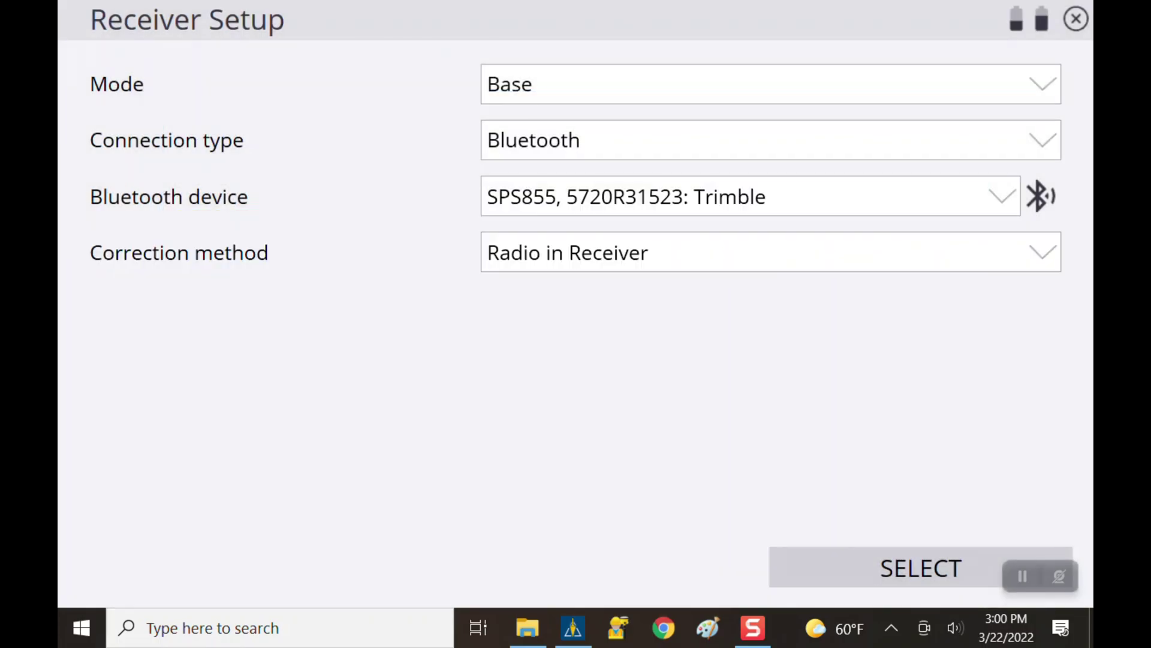
left_click(1042, 253)
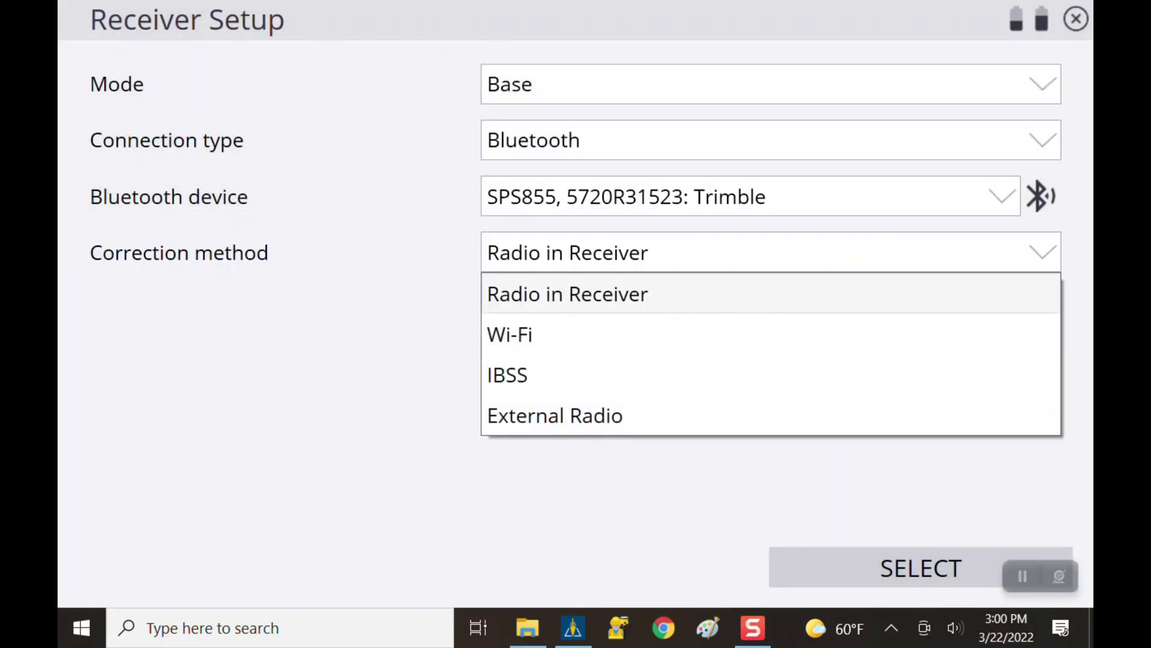
- Use Radio in Receiver on network ID 10 with Control point as base position
left_click(947, 300)
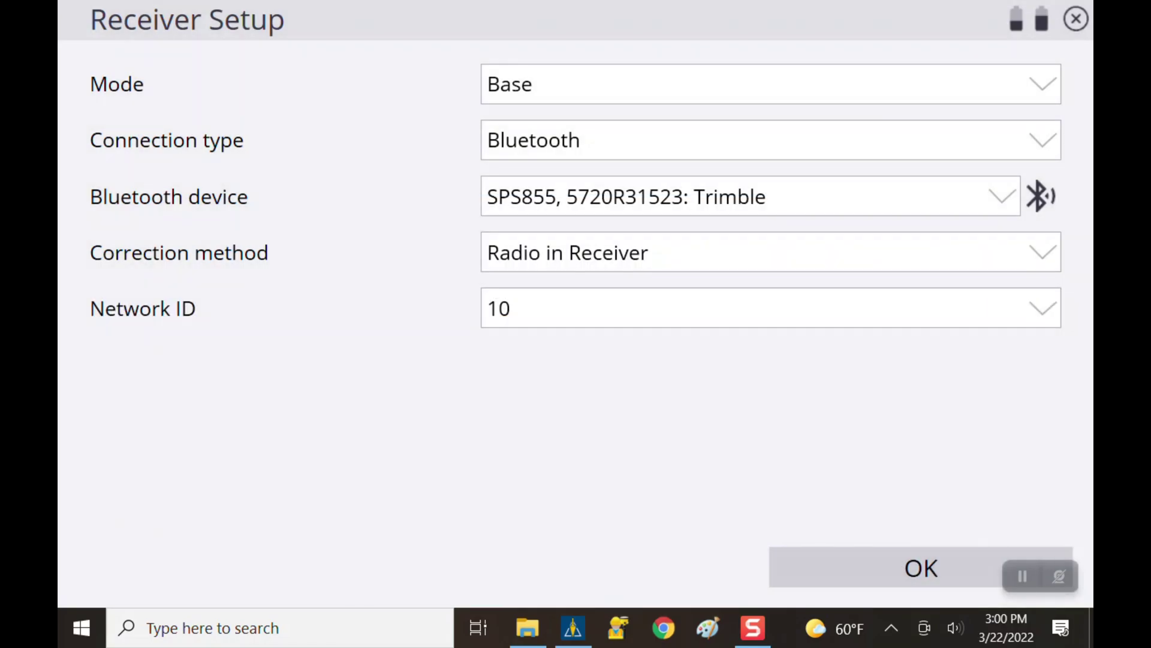
left_click(770, 308)
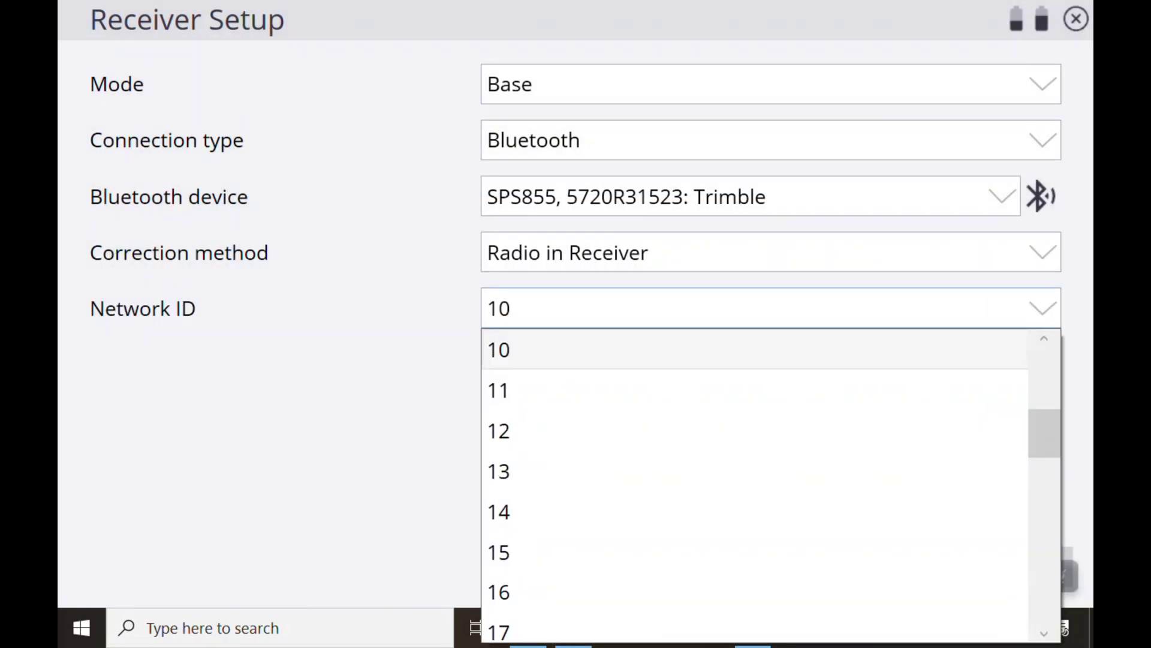
left_click(881, 351)
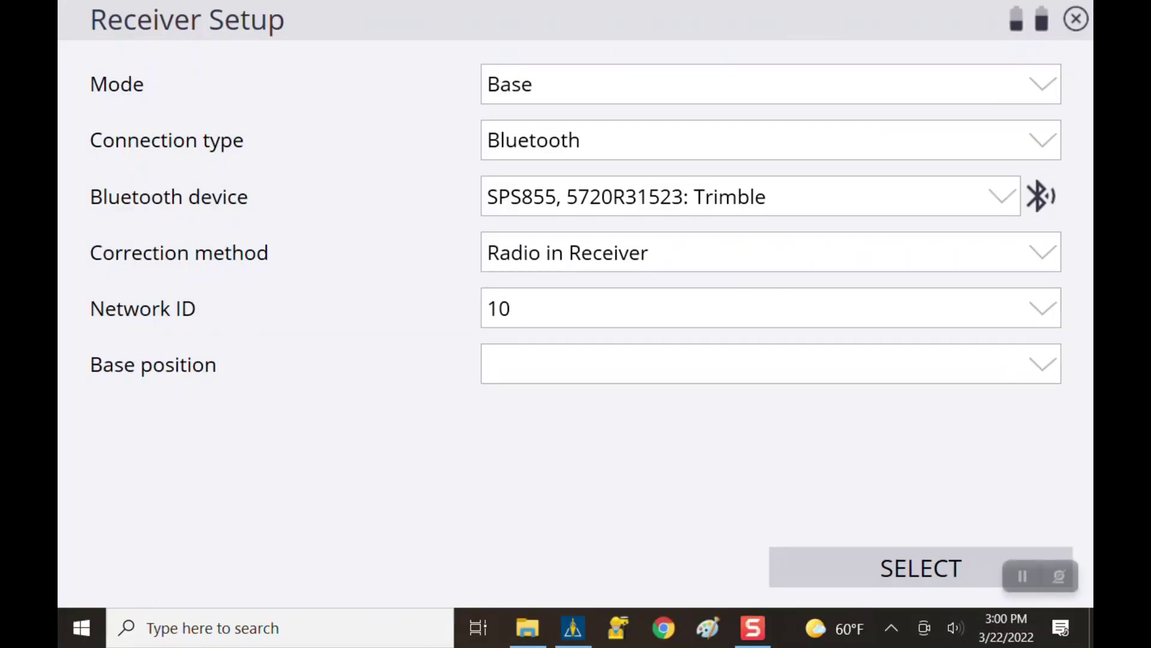
left_click(758, 361)
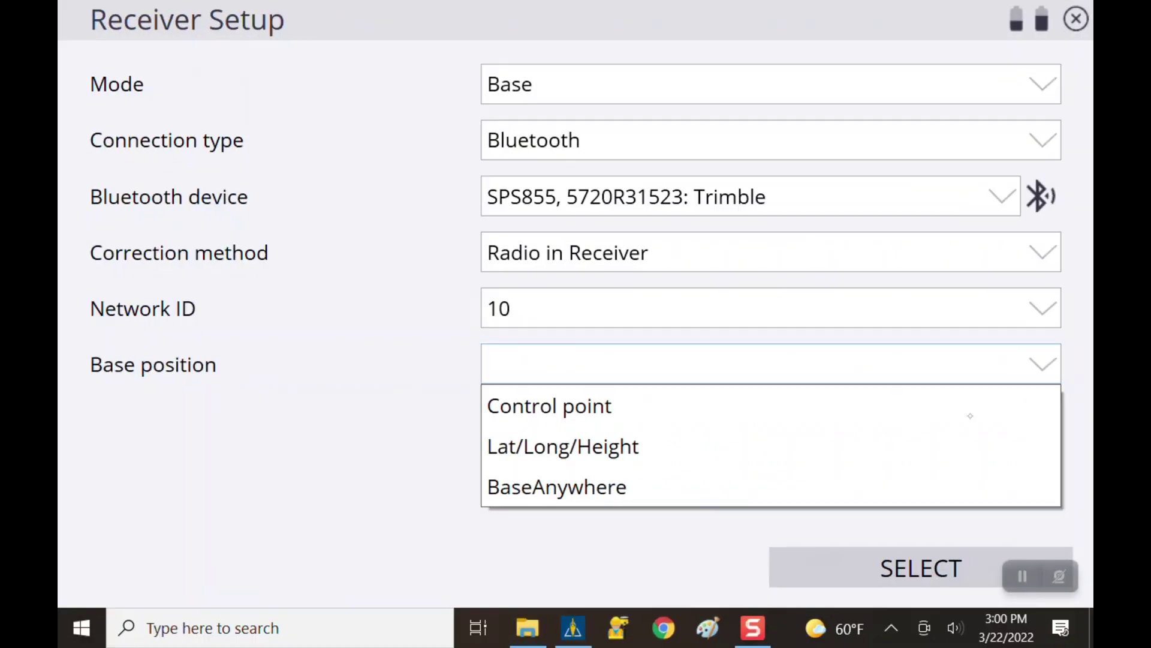
left_click(552, 400)
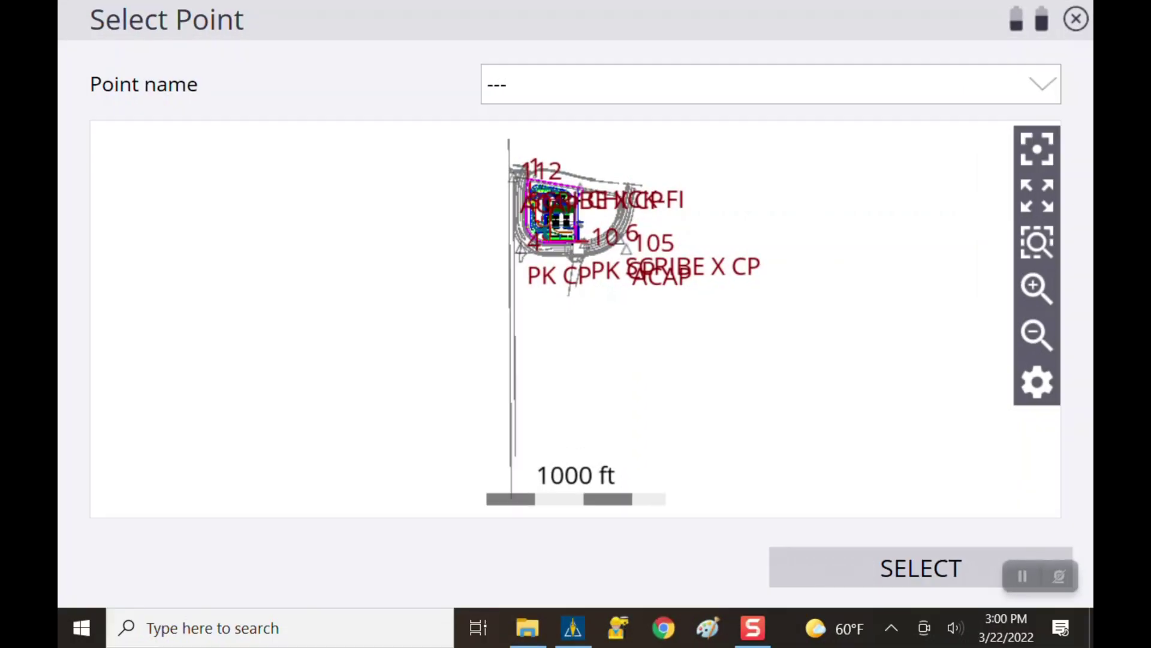
- Zoom the map into the site and pick the CHICK-FI point
left_click(1036, 242)
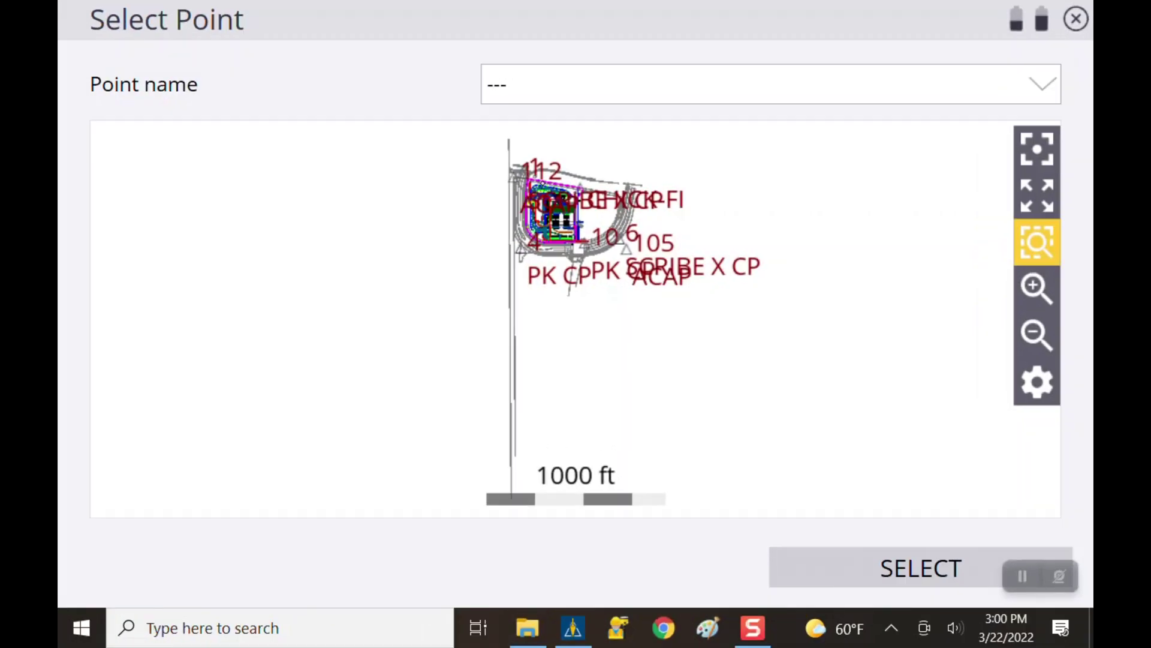
left_click_drag(544, 192, 616, 230)
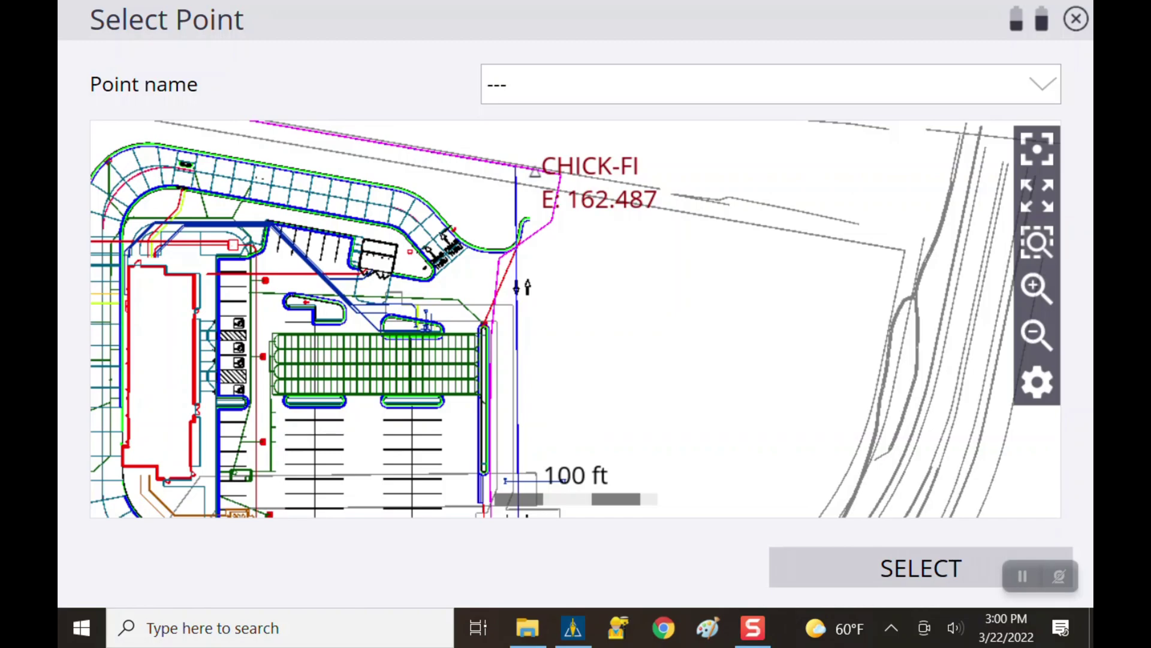
left_click(535, 172)
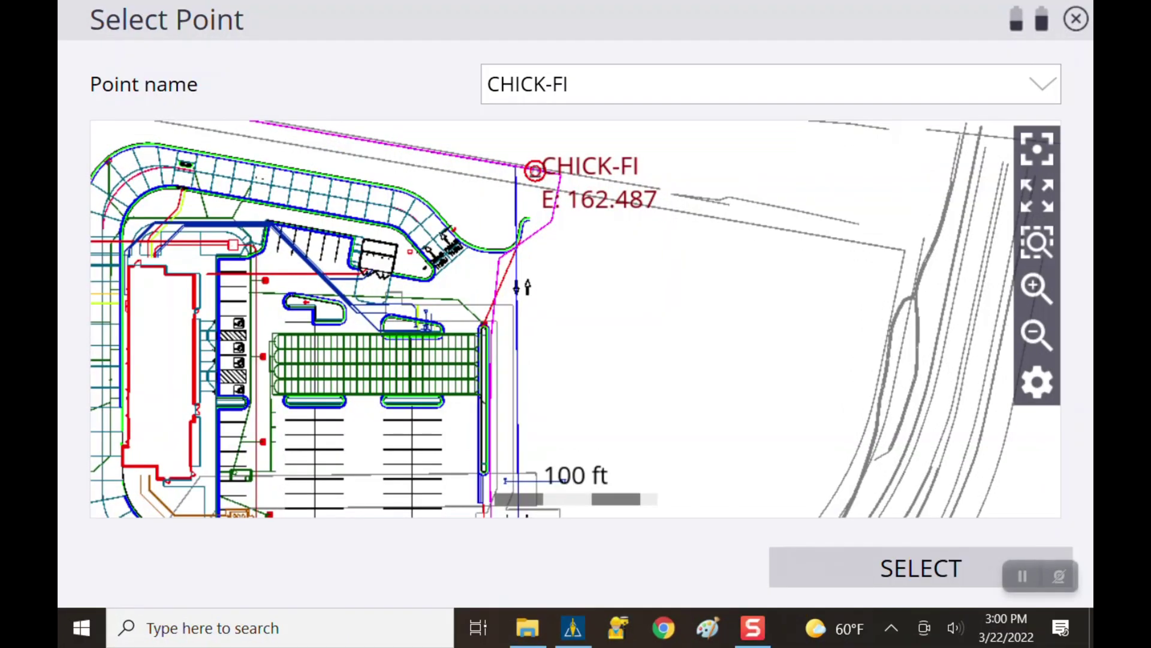
left_click(1037, 382)
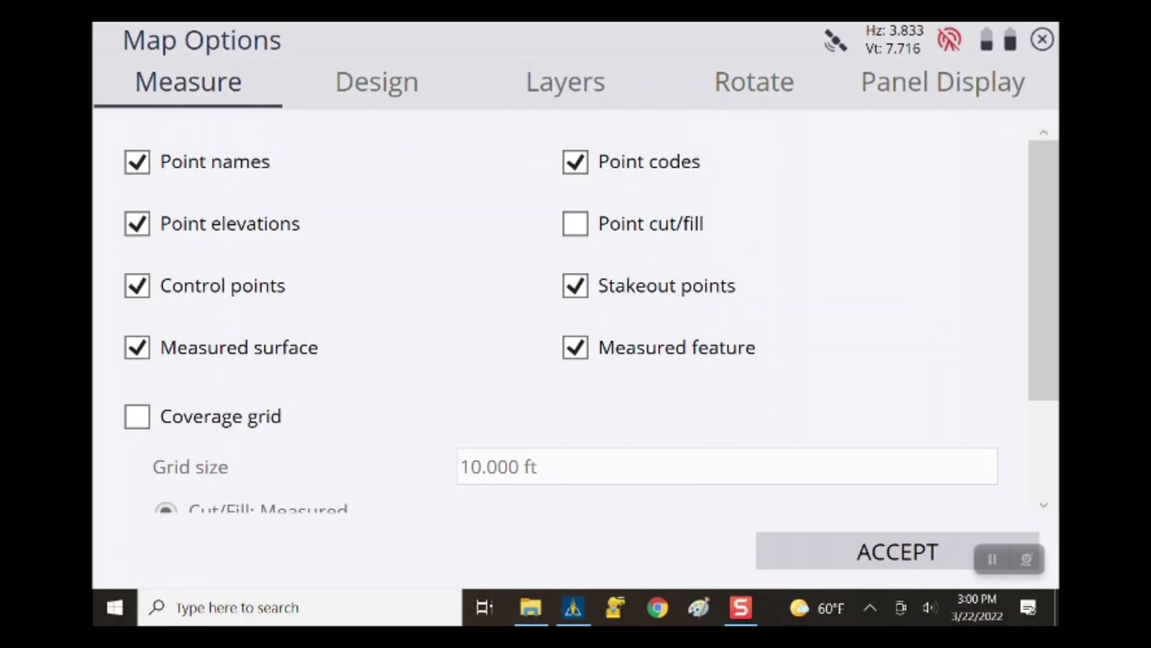
left_click(137, 161)
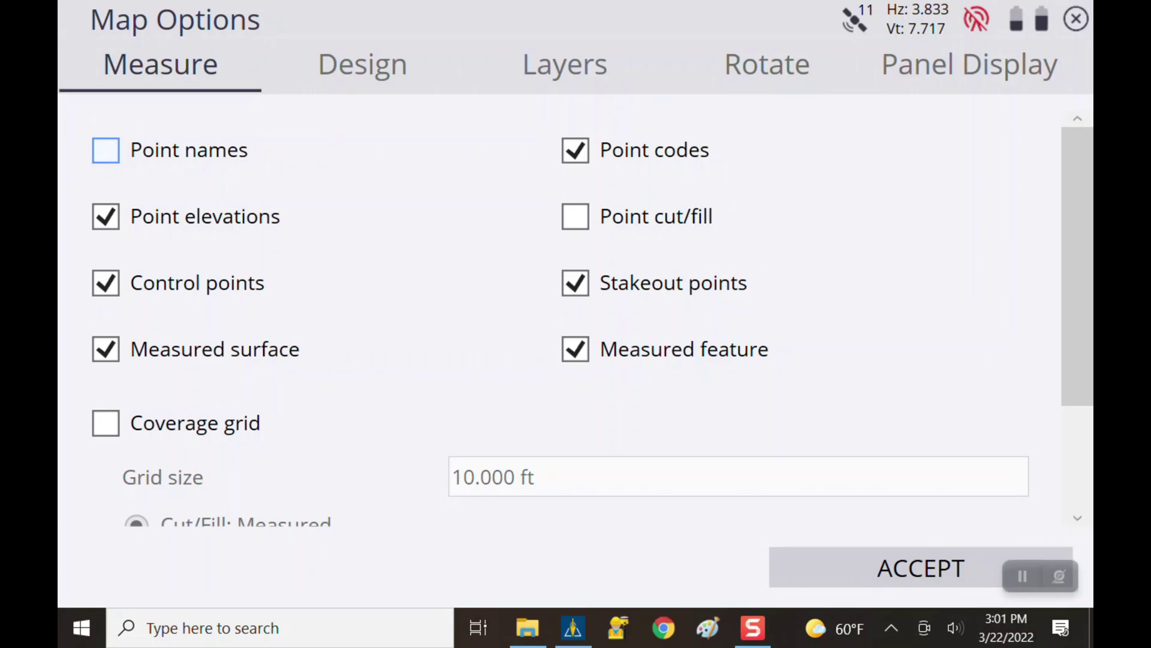
key("space")
left_click(922, 567)
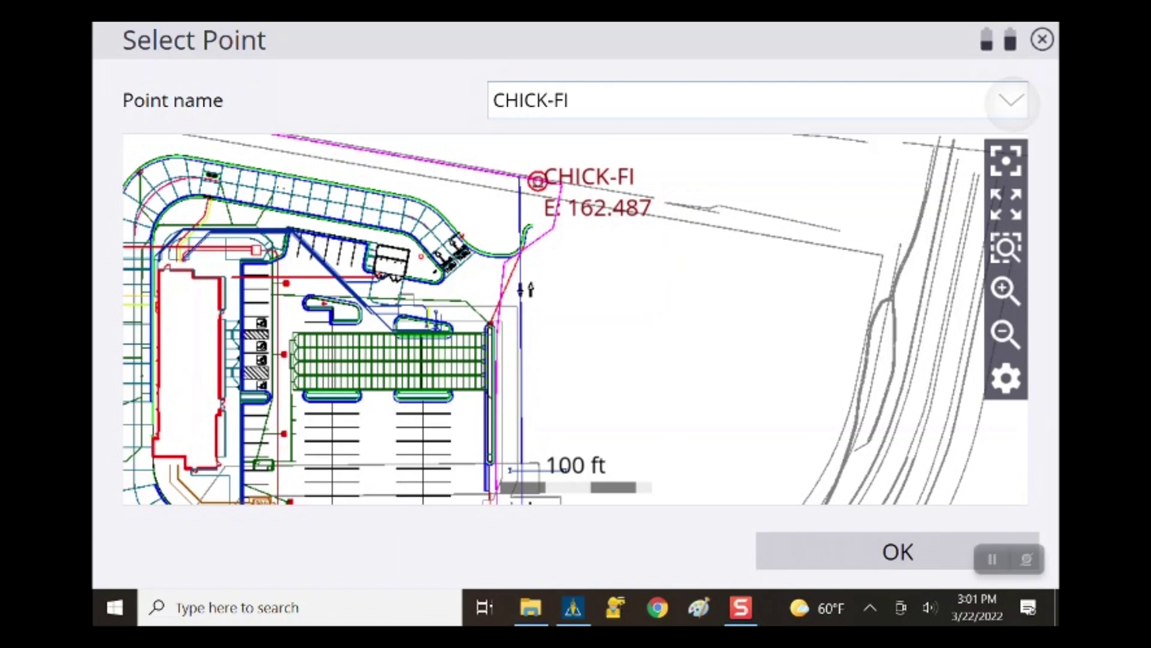
- Confirm CHICK-FI as the point name so it becomes the base name
left_click(1011, 101)
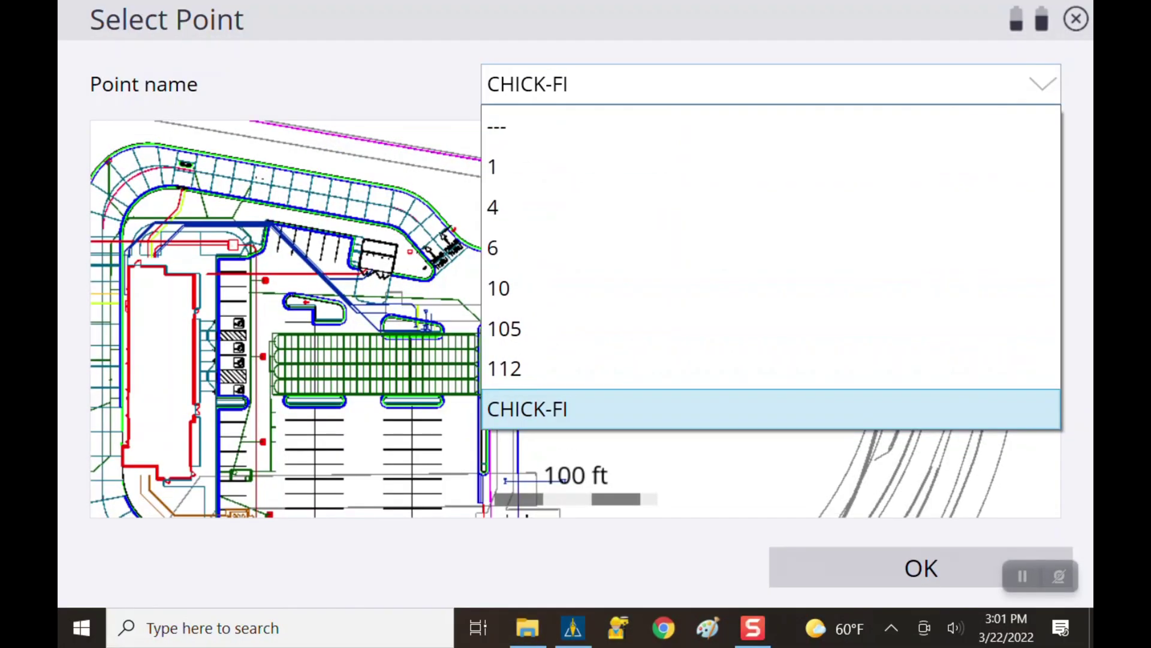
key("Return")
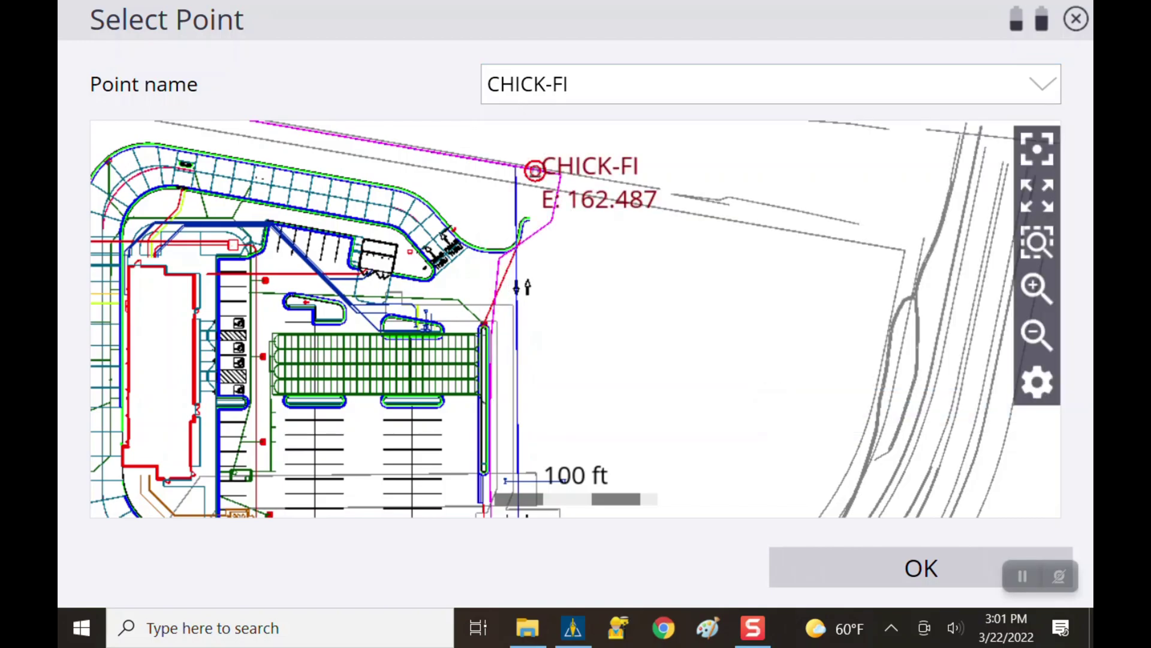
key("Return")
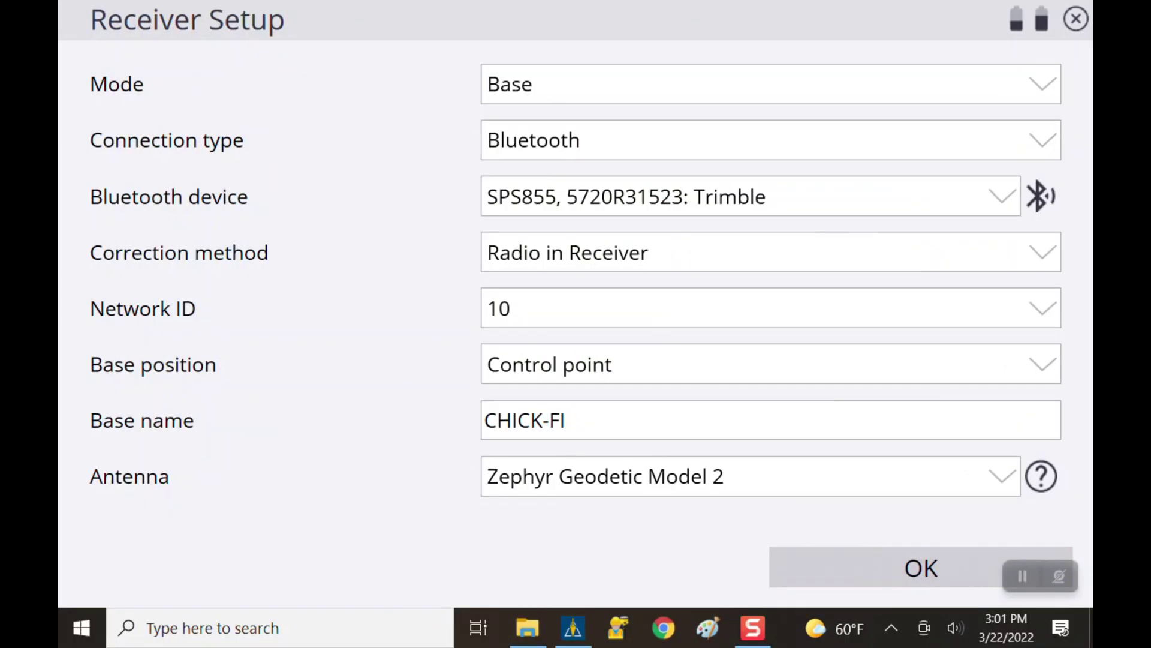
- Choose the Zephyr Geodetic Model 2 antenna and CMRx corrections for the base
left_click(1002, 477)
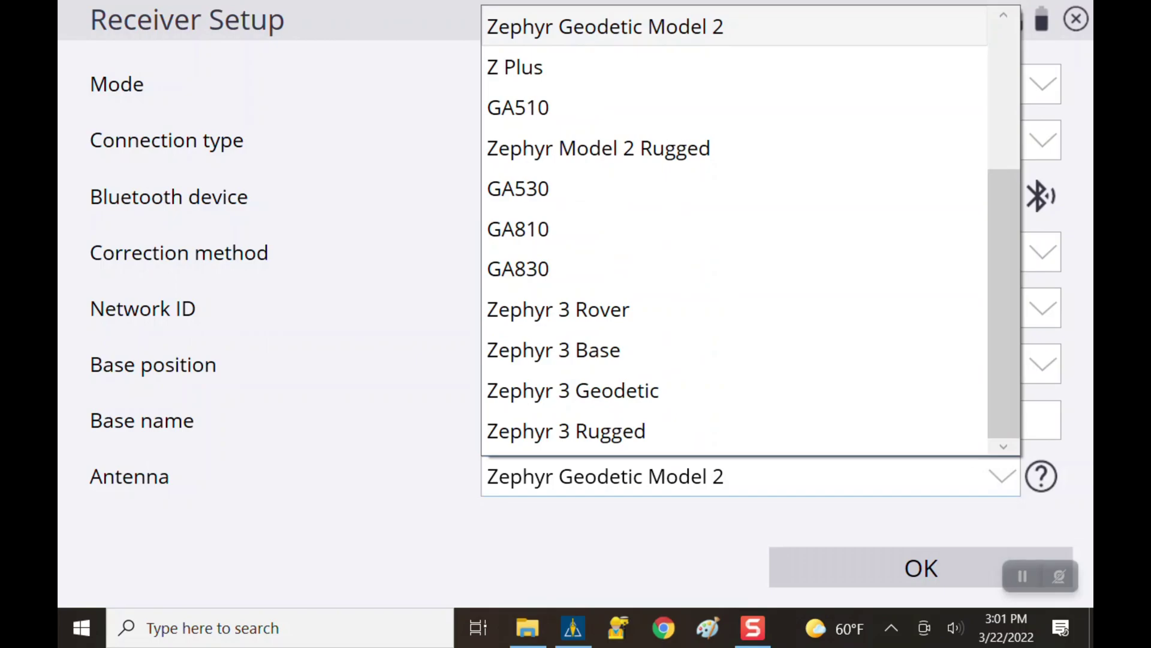
scroll(735, 234, "up", 2)
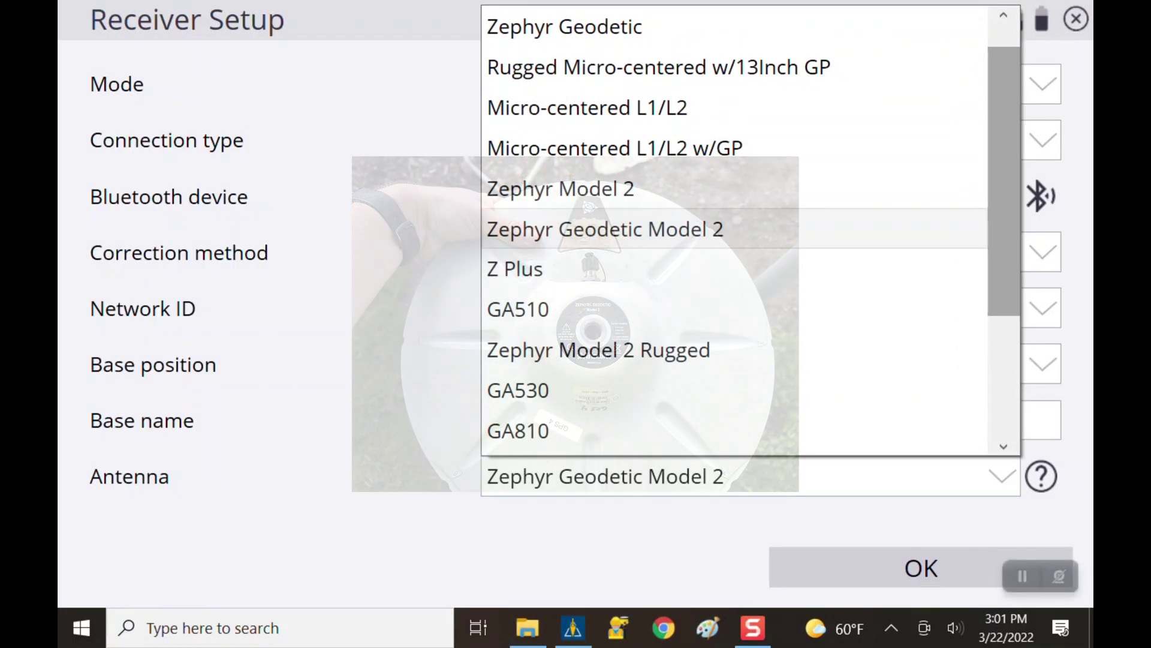
left_click(599, 235)
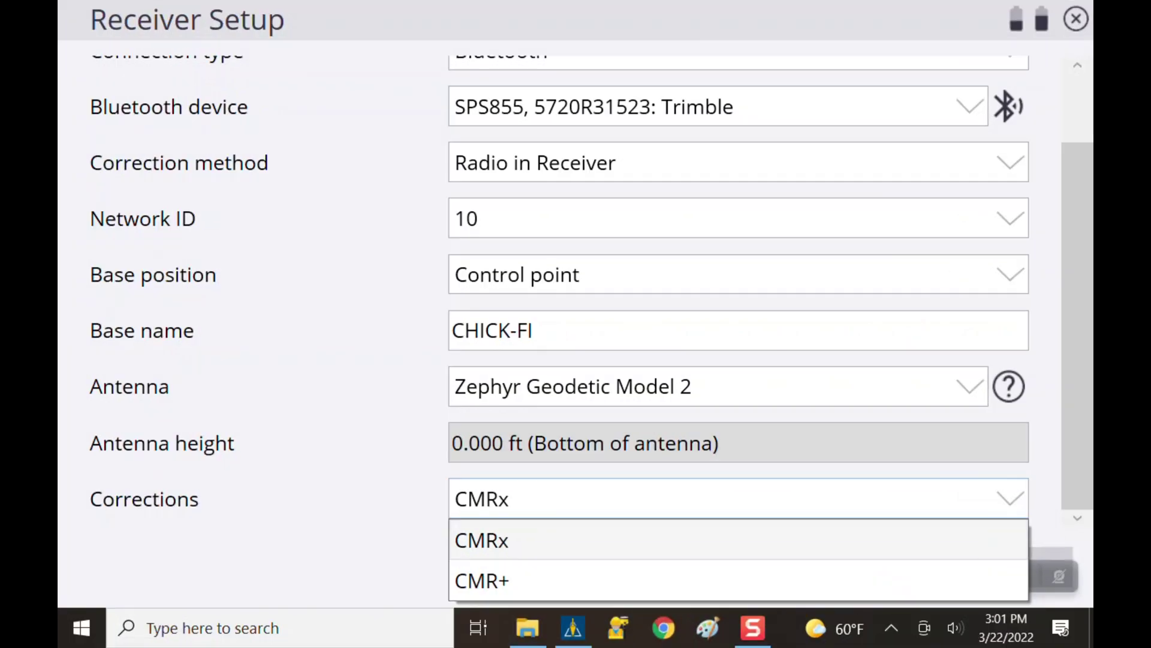
left_click(670, 522)
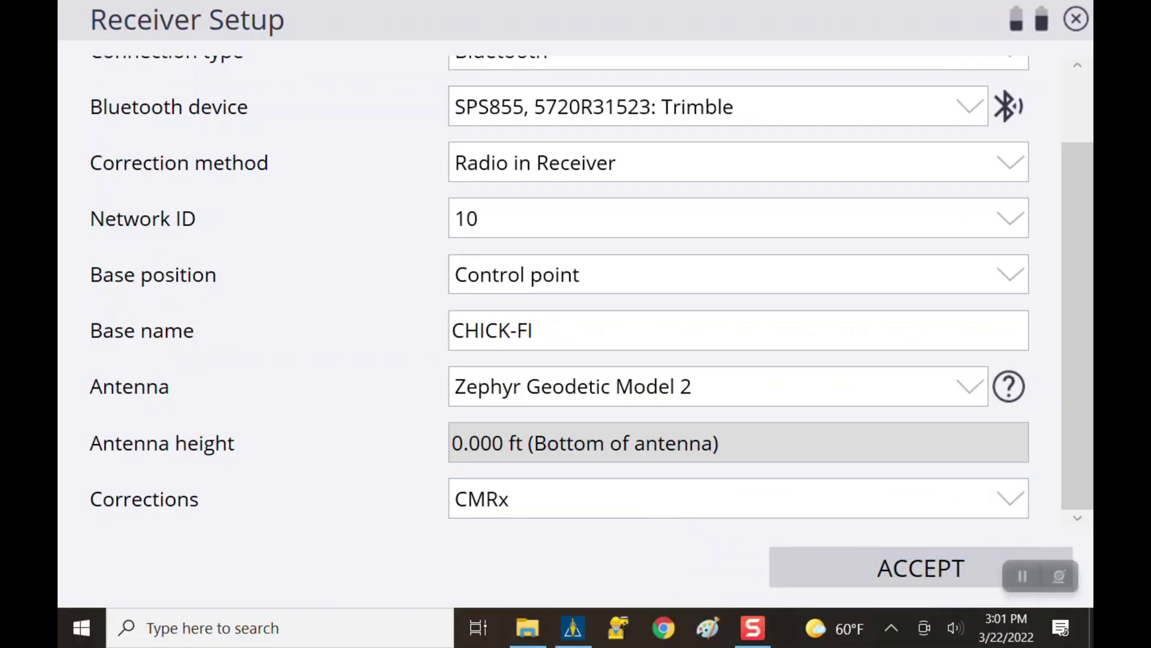
- Accept the base settings and close the CHICK-FI base summary
left_click(887, 568)
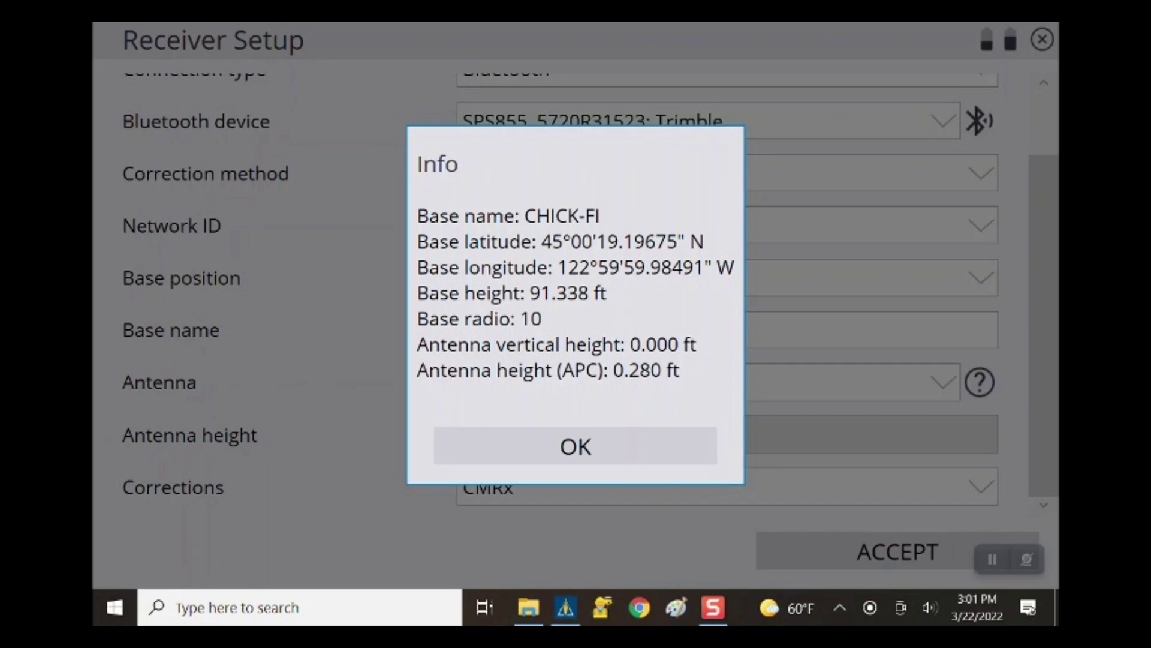
left_click(576, 447)
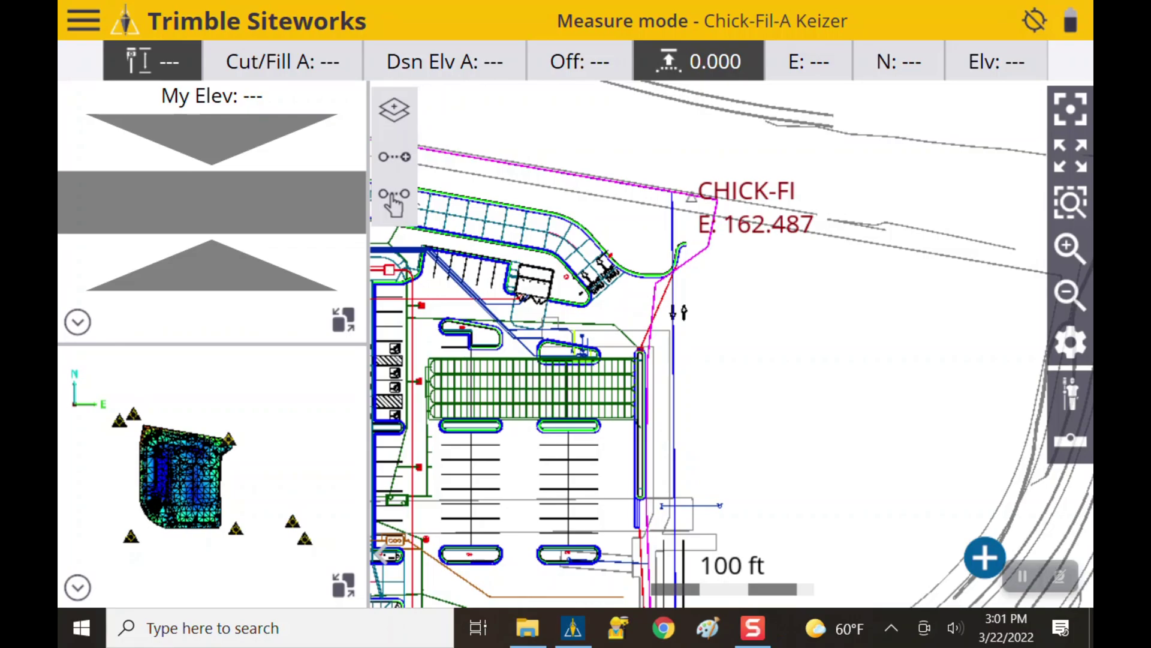
- Choose Connect Device under Project Setup in the main menu
left_click(83, 20)
left_click(224, 84)
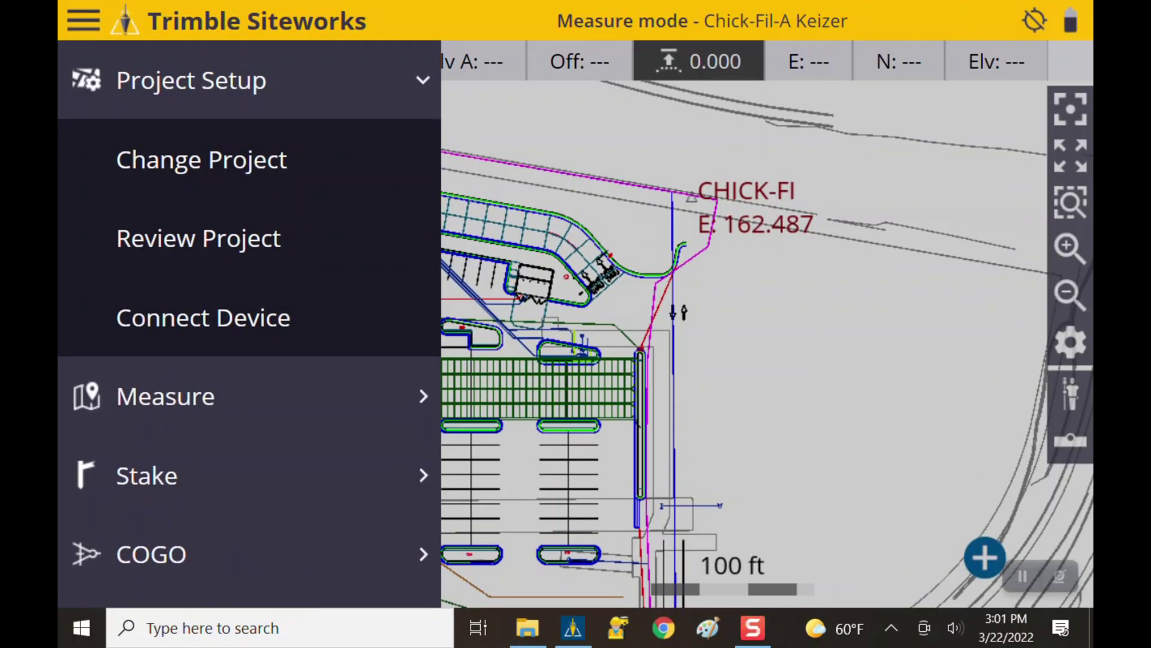
left_click(228, 318)
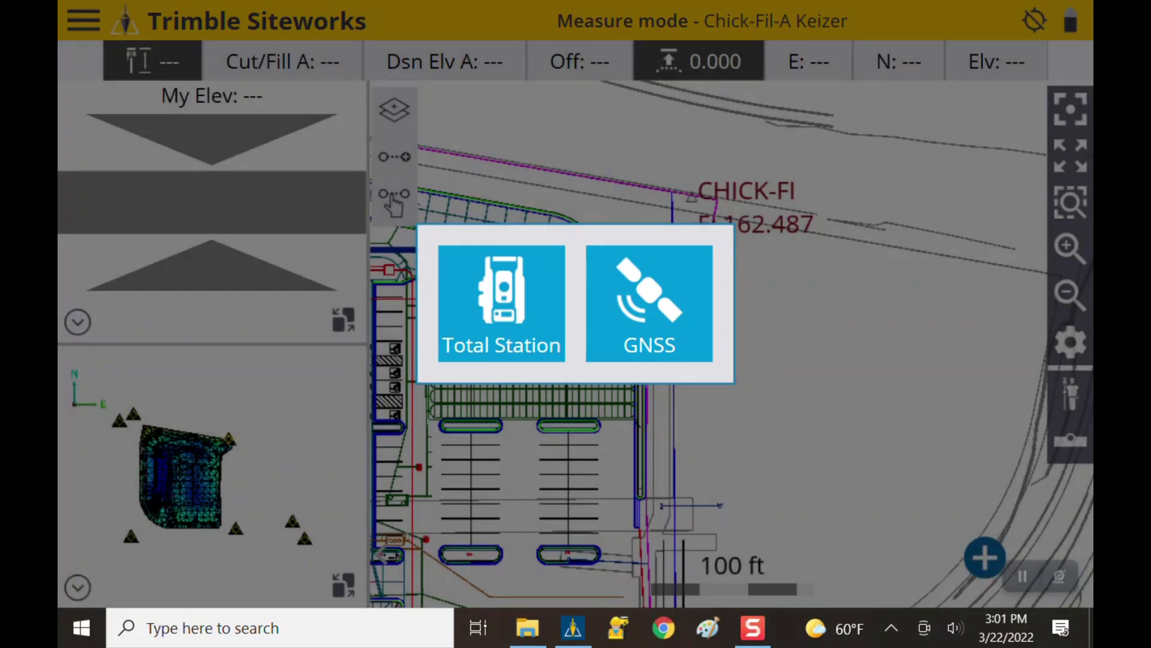
- Choose GNSS in the device chooser to bring up the SPS986 rover Receiver Setup
left_click(649, 303)
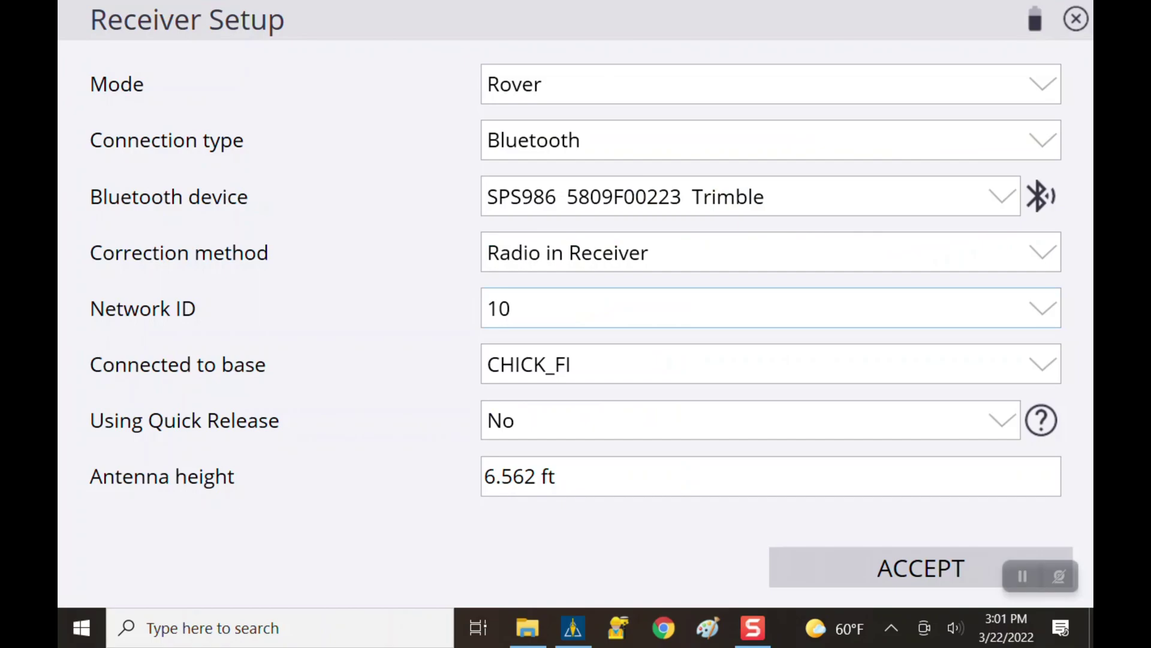
- Try a cable connection on COM17, dismiss the failure error, and switch back to Bluetooth
left_click(1042, 139)
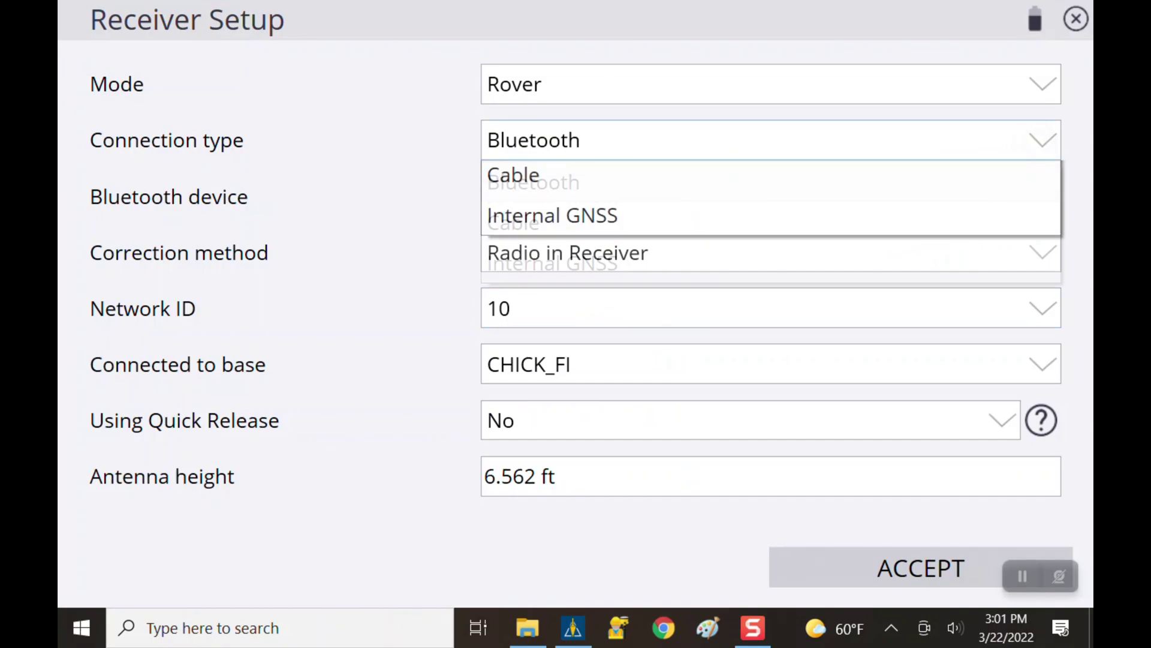
left_click(514, 222)
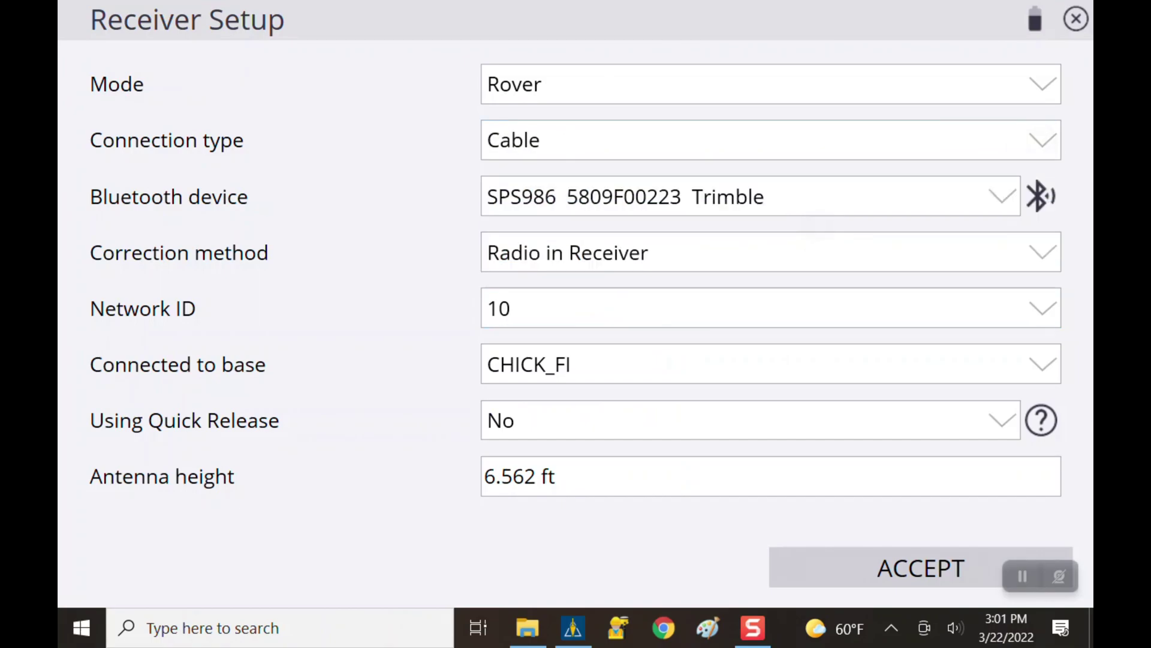
left_click(1042, 196)
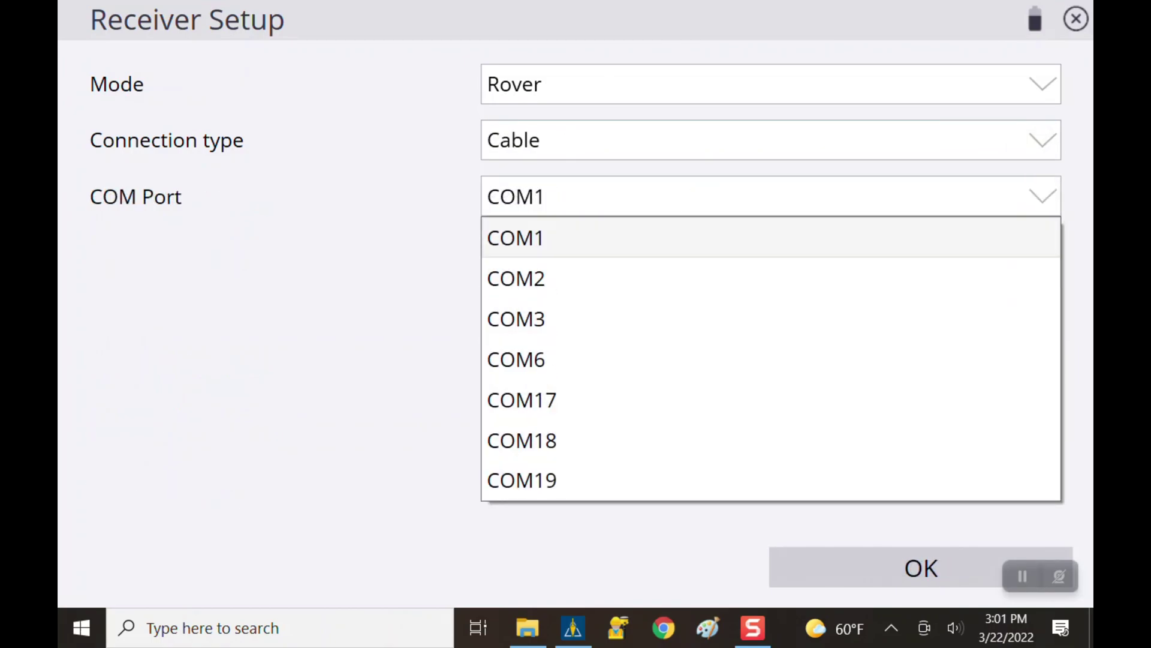
left_click(591, 399)
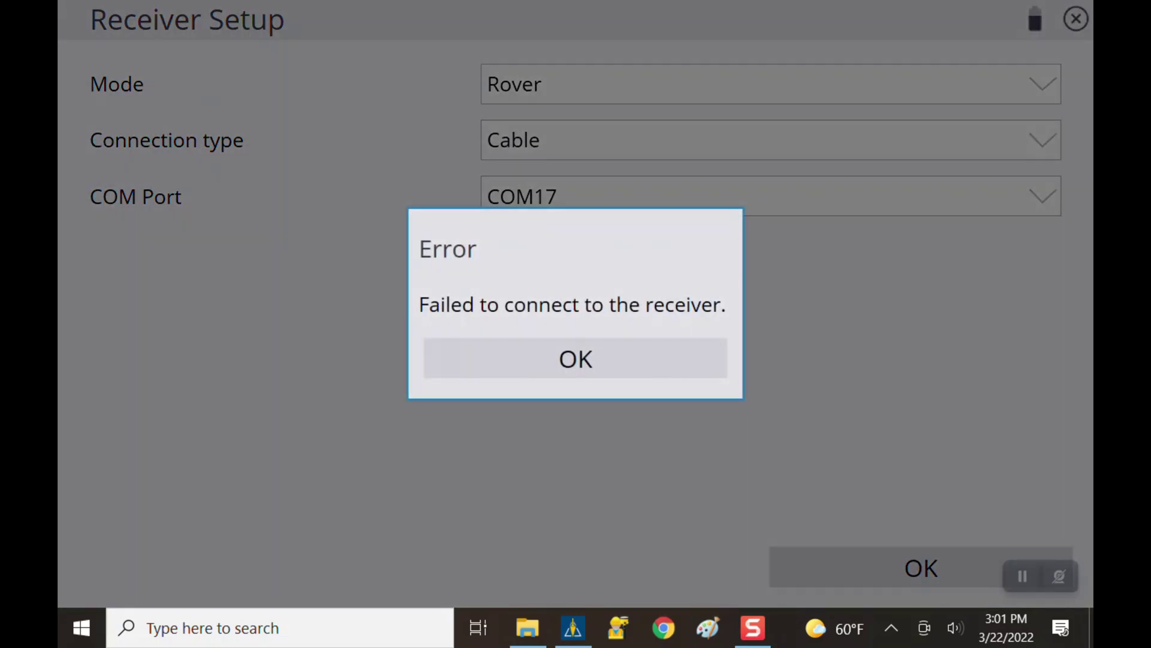
left_click(576, 359)
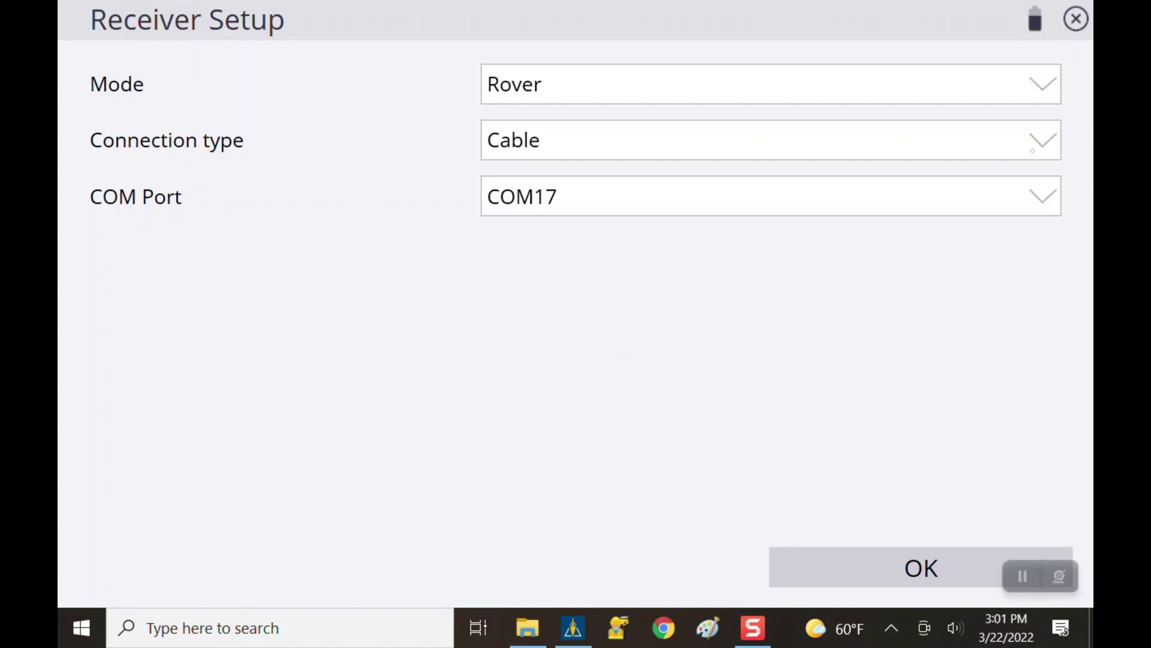
left_click(1033, 149)
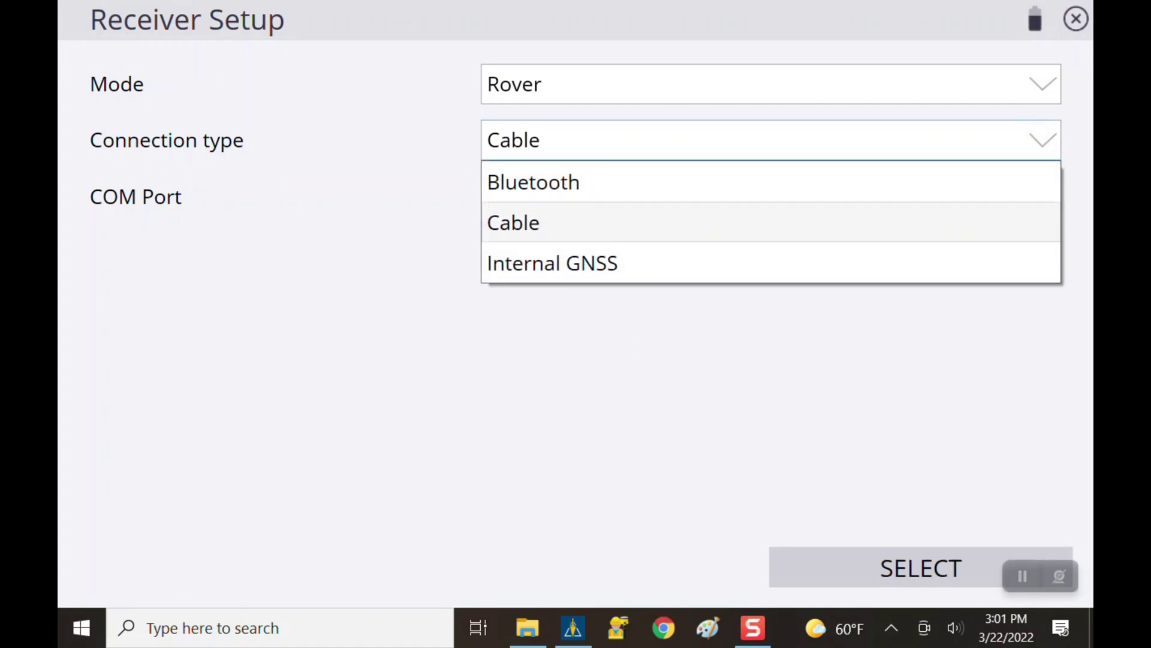
left_click(534, 182)
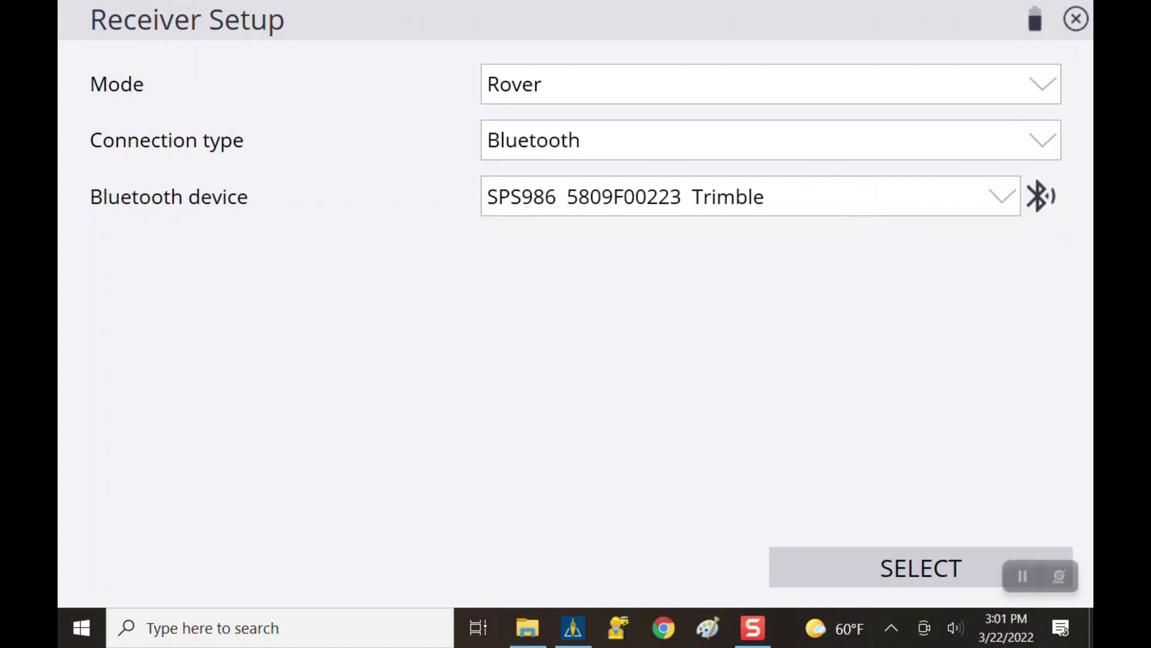
- Scan for Bluetooth receivers and connect the rover to the SPS986 receiver
left_click(1042, 197)
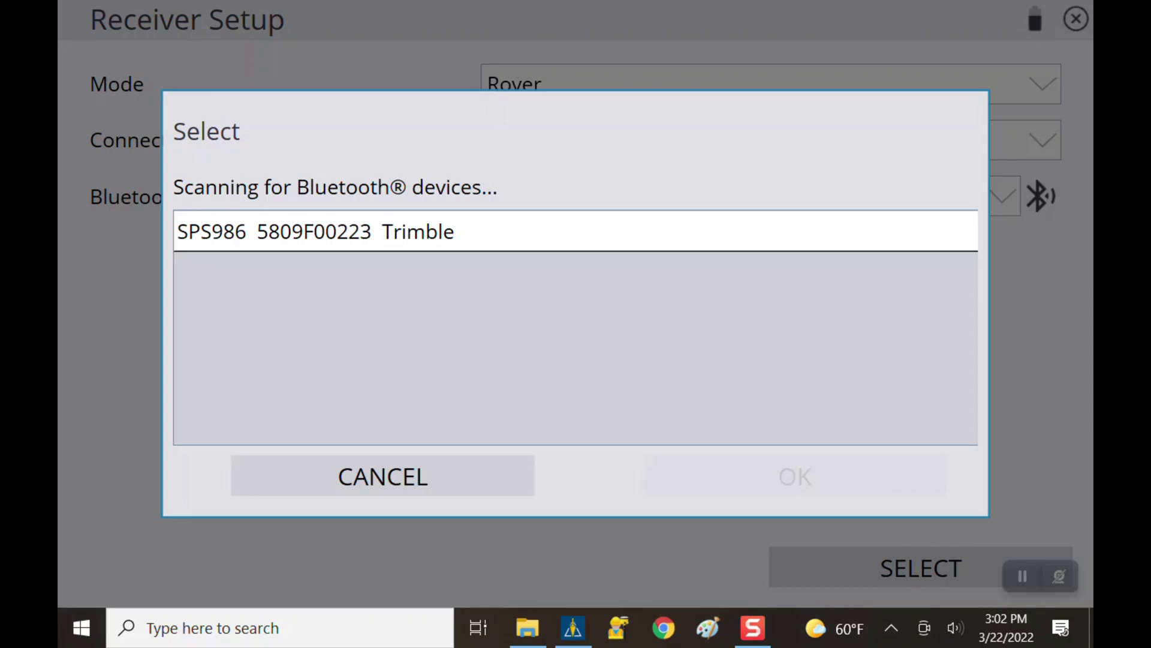
left_click(420, 232)
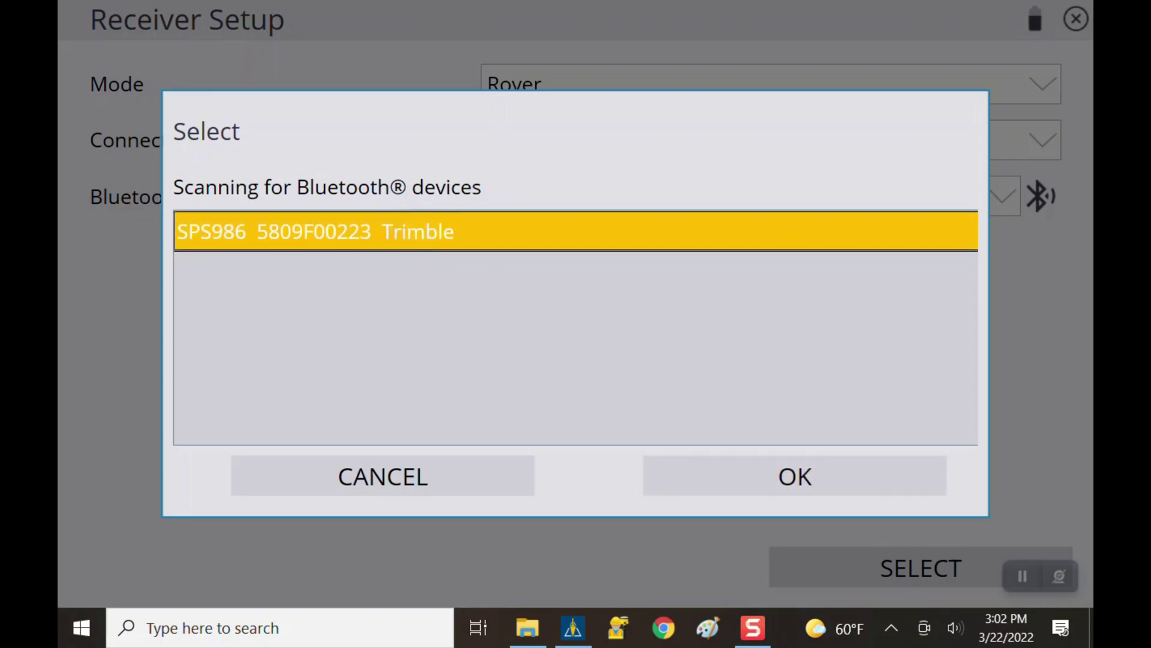
left_click(795, 476)
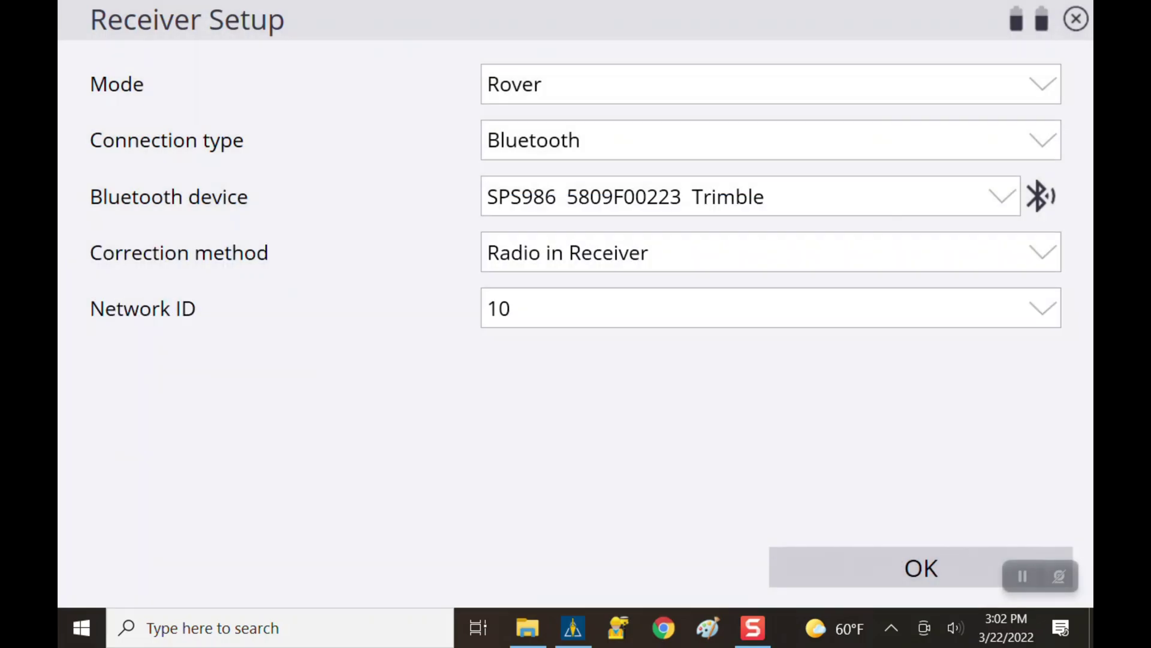
- Set the radio network ID to 10 and link the rover to base CHICK-FI
left_click(771, 309)
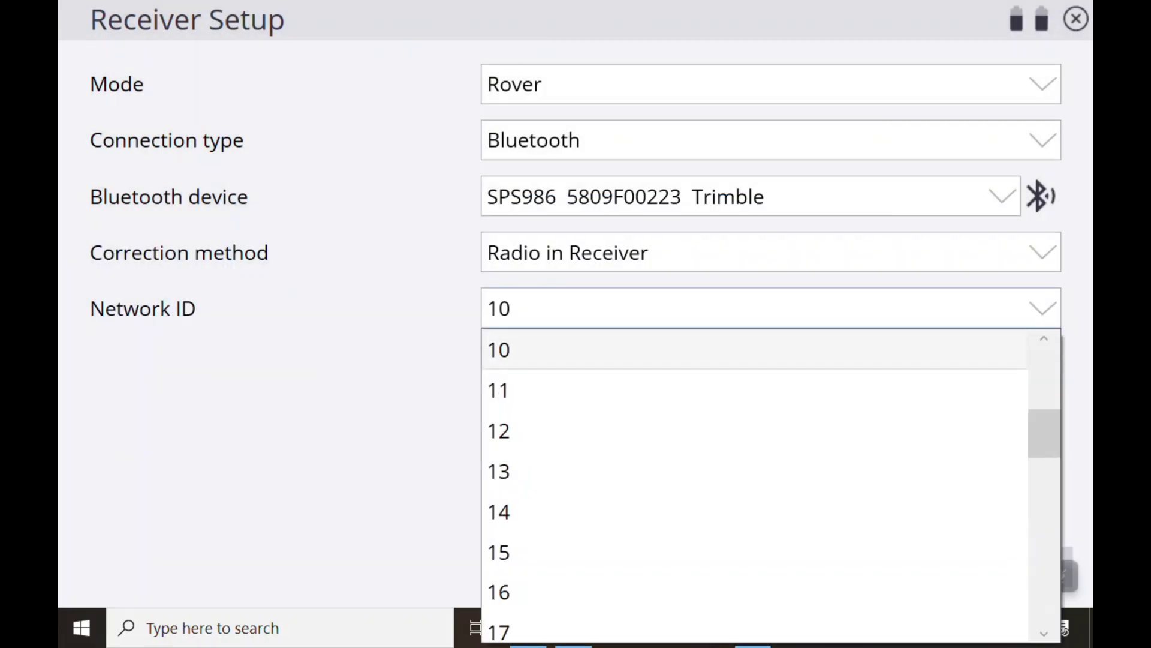
left_click(600, 350)
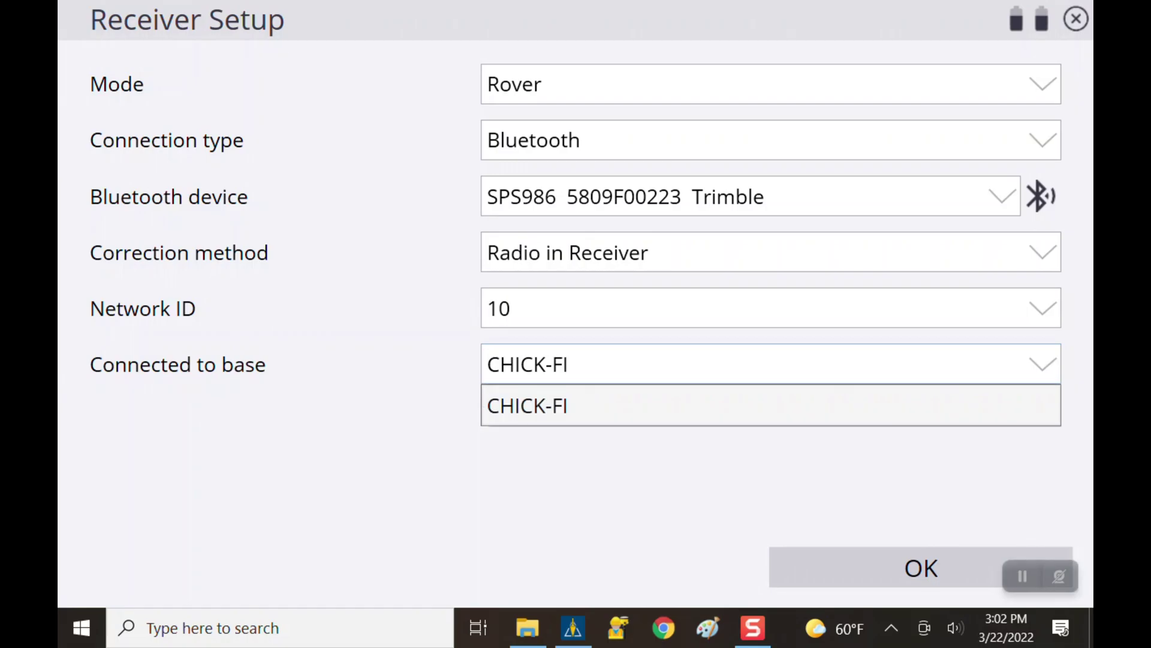
left_click(856, 404)
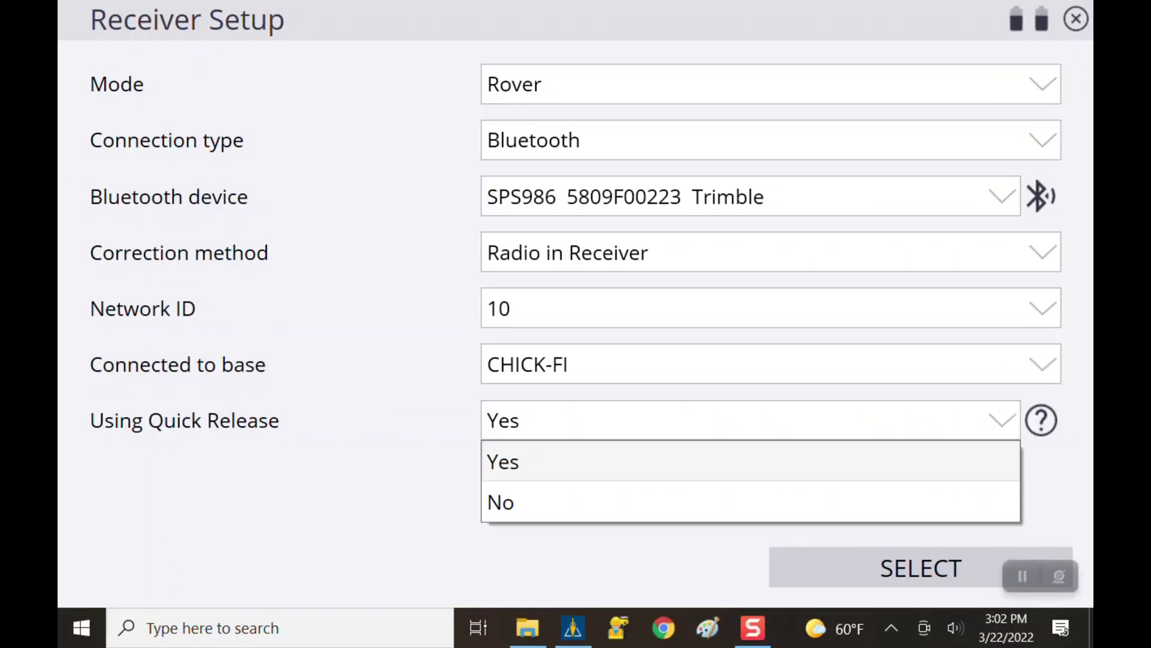
- Set Using Quick Release to No, keeping the 6.562 ft antenna height
left_click(667, 490)
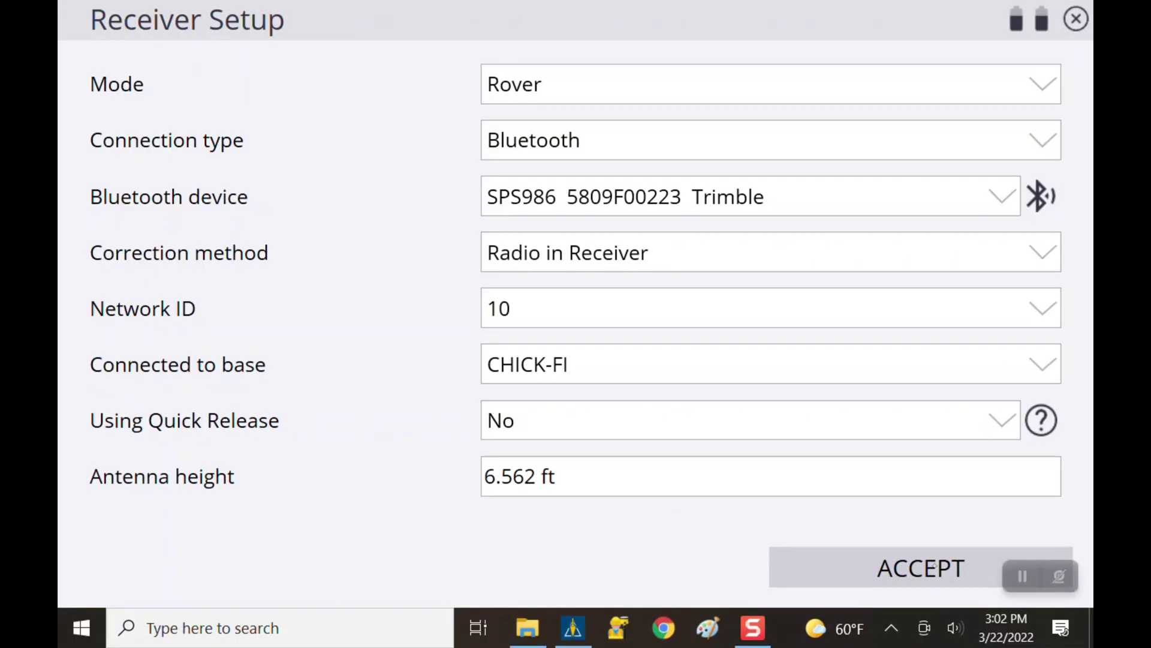
- Accept the rover receiver settings and decline the prompt to recheck the system setup
left_click(926, 567)
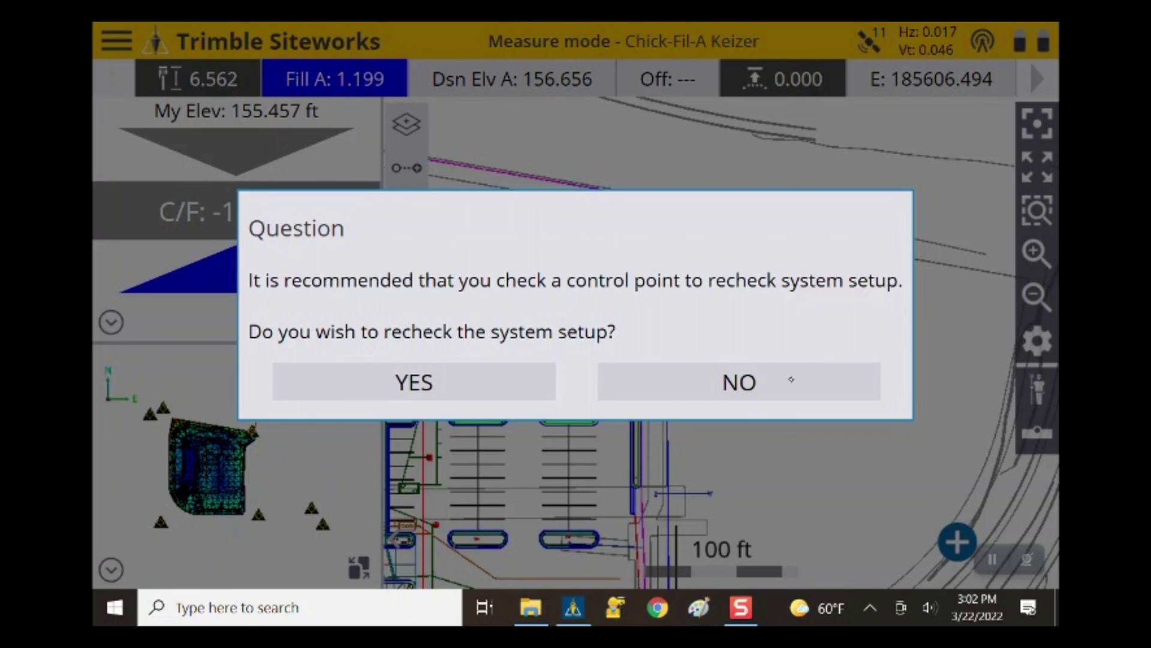
left_click(791, 379)
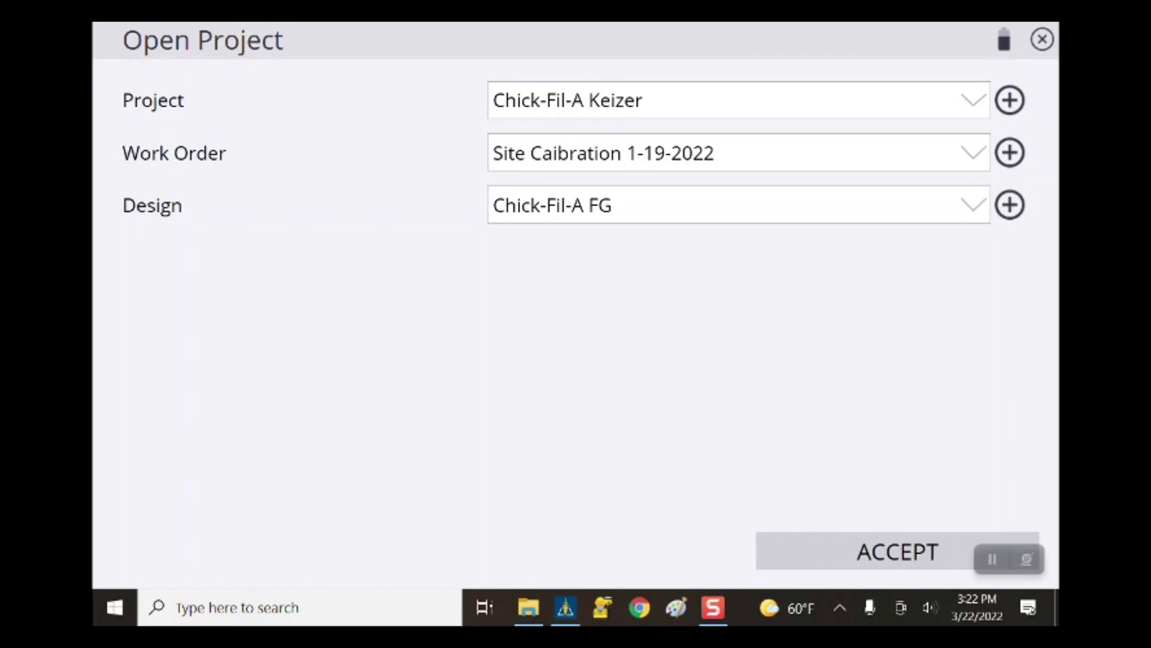
- Confirm the project, work order and design, then agree to recheck the setup on a control point
key("Return")
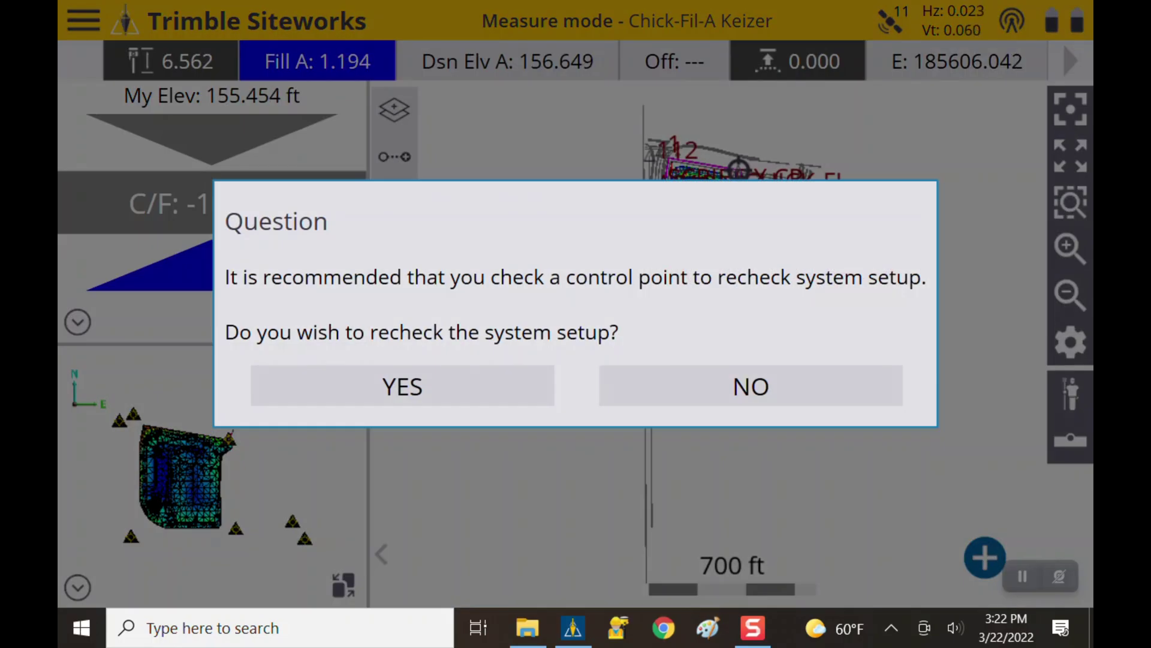
left_click(402, 385)
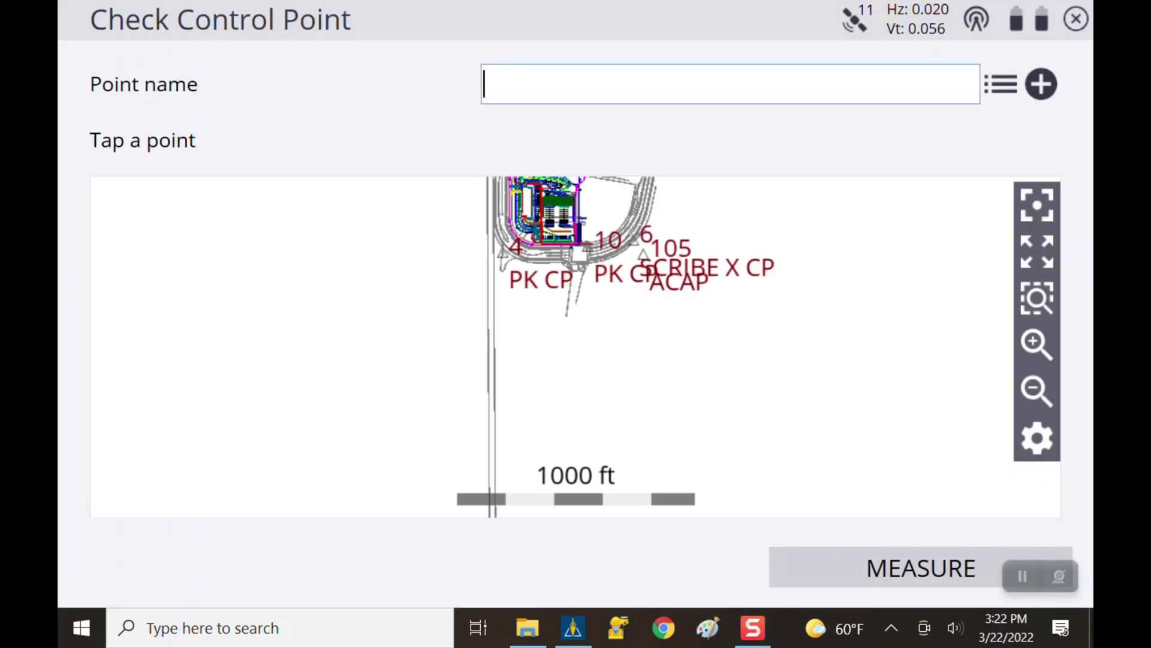
- Pan the map to center control points PK CP, SCRIBE X CP and CHICK-FI
left_click_drag(774, 324, 827, 455)
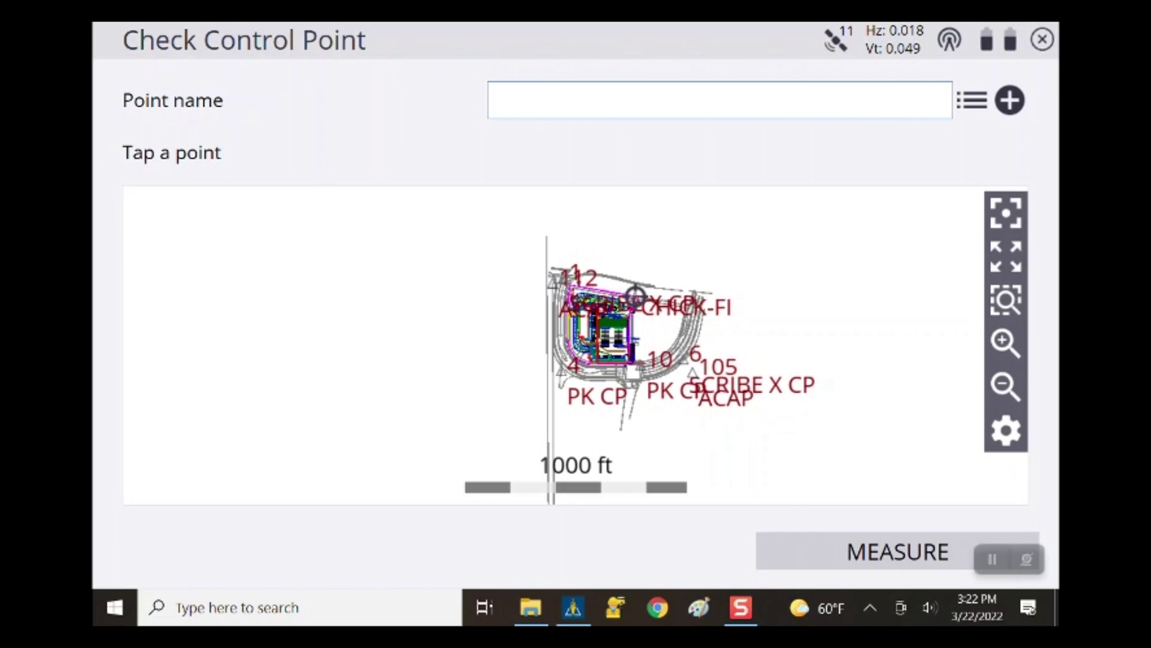